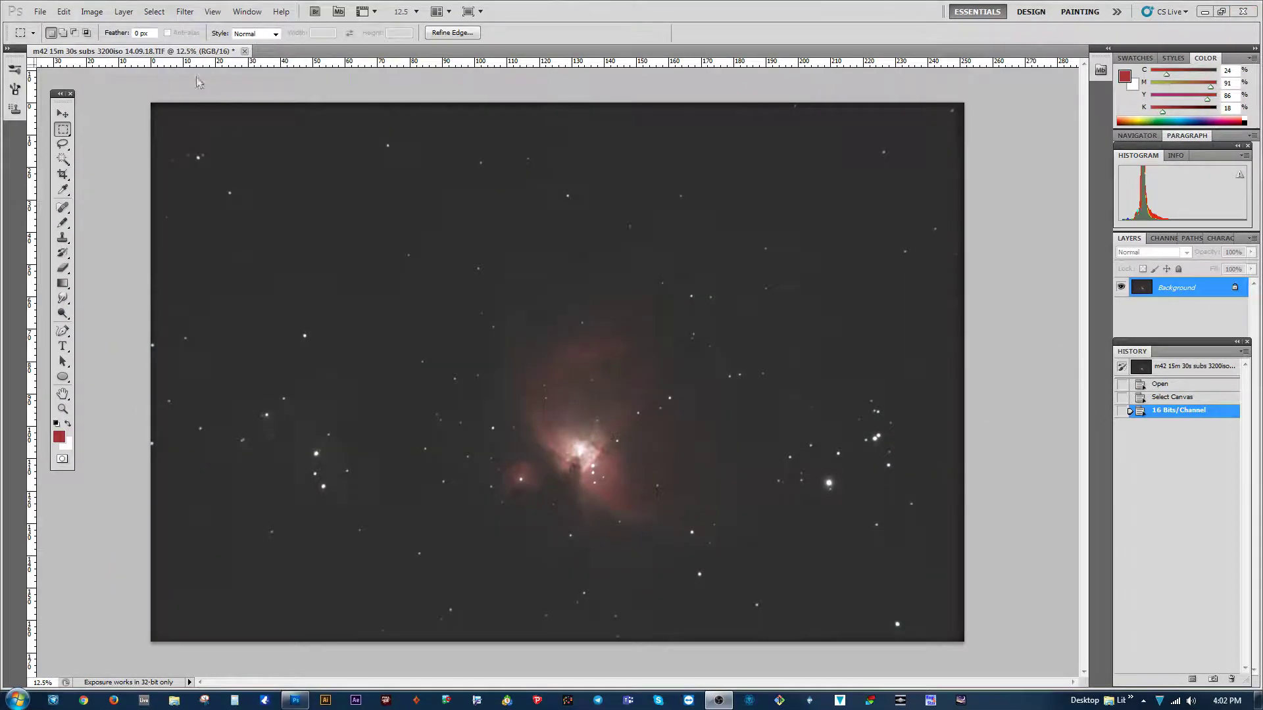
- Open the Image menu on the raw 16-bit M42 photo to reach Adjustments
click(91, 11)
mouse_move(112, 45)
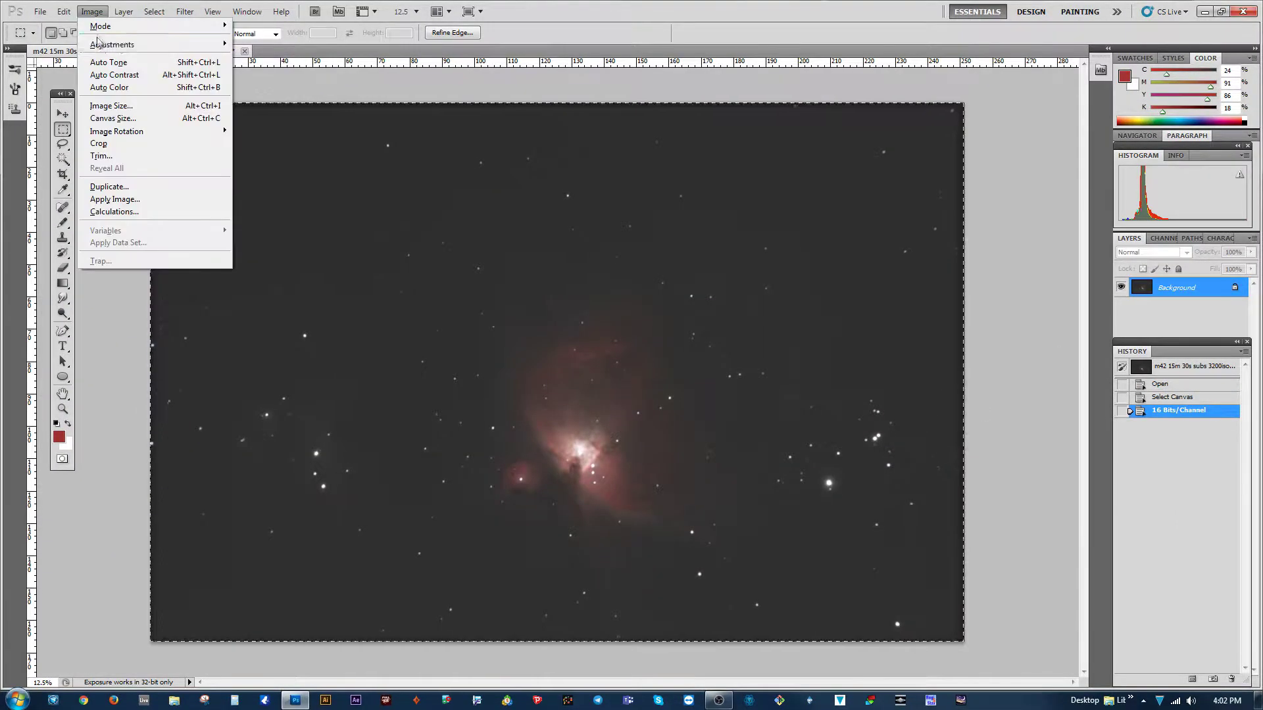
- Apply Levels on all channels with the black input raised to about 5
click(257, 54)
drag(819, 265, 821, 265)
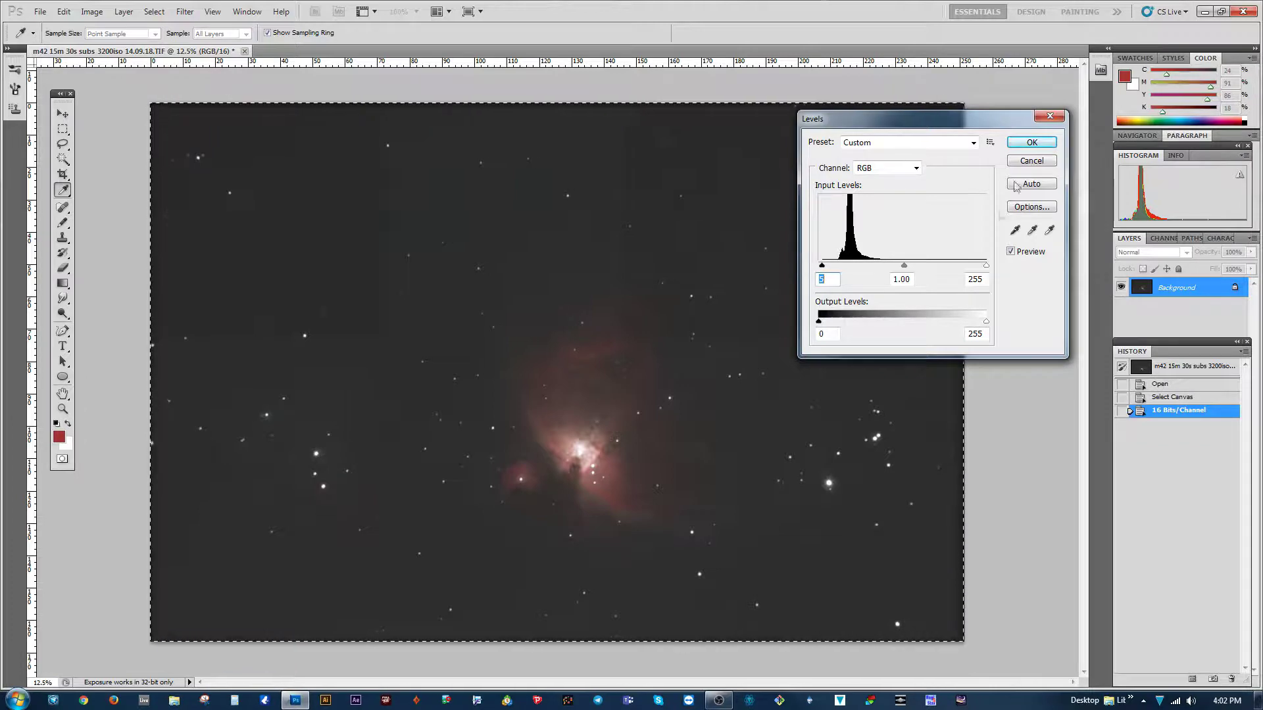
click(916, 169)
click(914, 167)
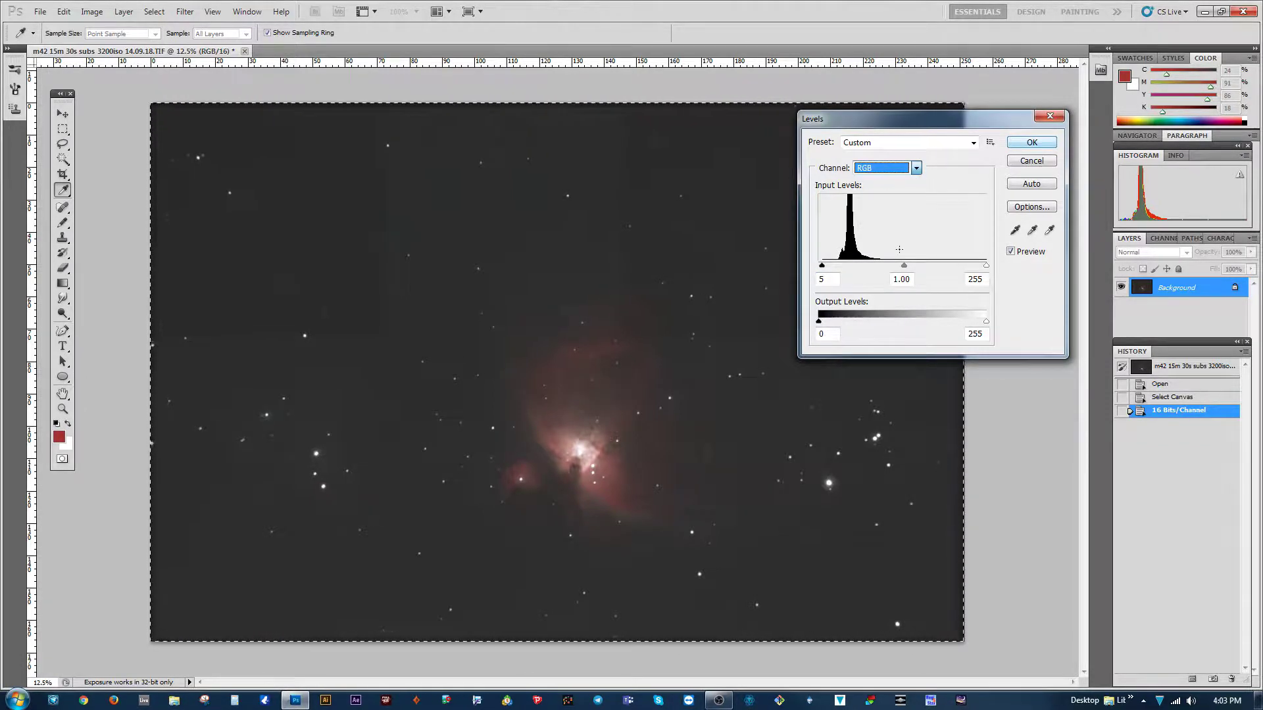
click(1032, 143)
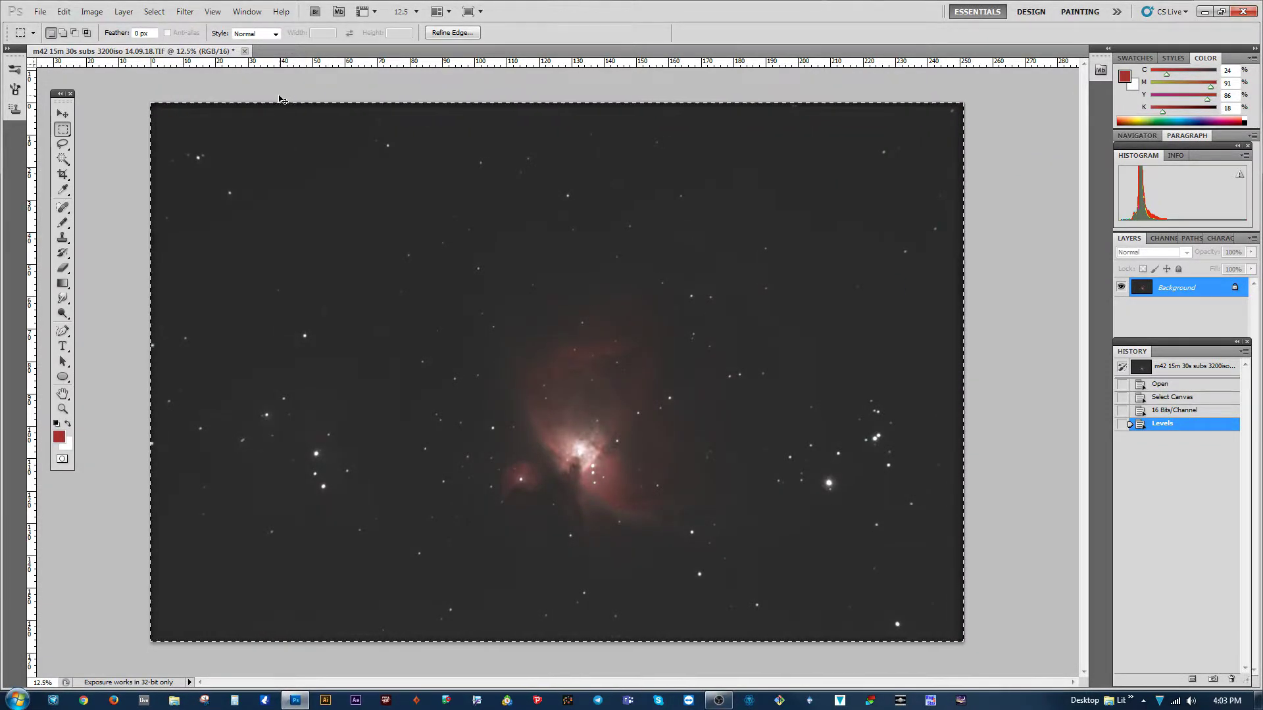
- Brighten the faint nebula with an upward-raised Curves adjustment
key(ctrl+m)
drag(972, 178, 872, 162)
drag(883, 353, 885, 321)
key(Return)
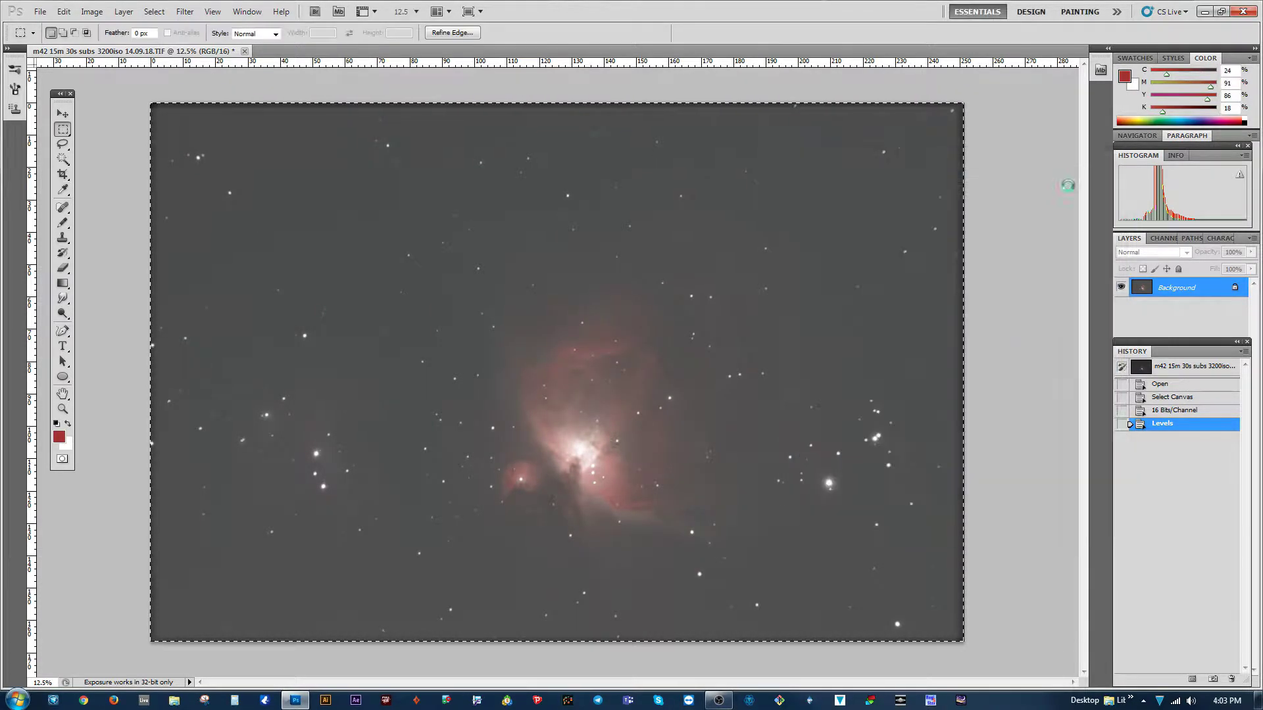
- Apply a second Levels pass with the black input at 10
key(ctrl+l)
key(shift+Up)
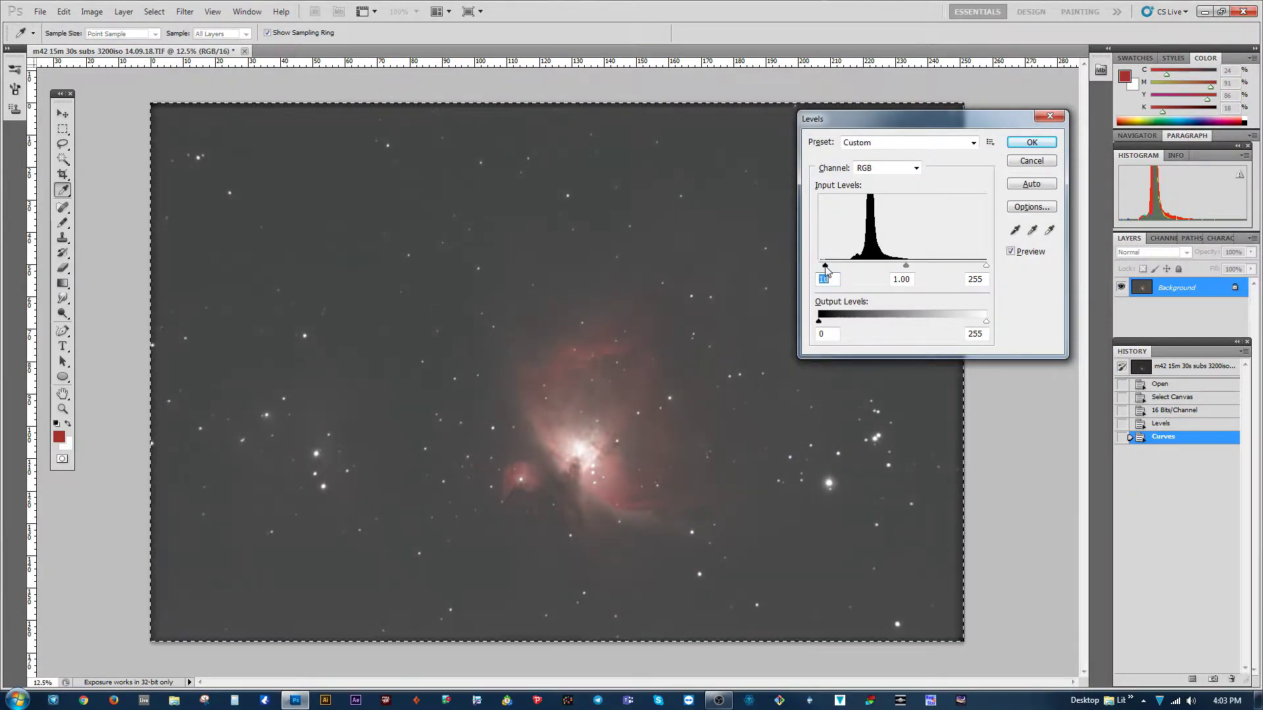
click(1015, 230)
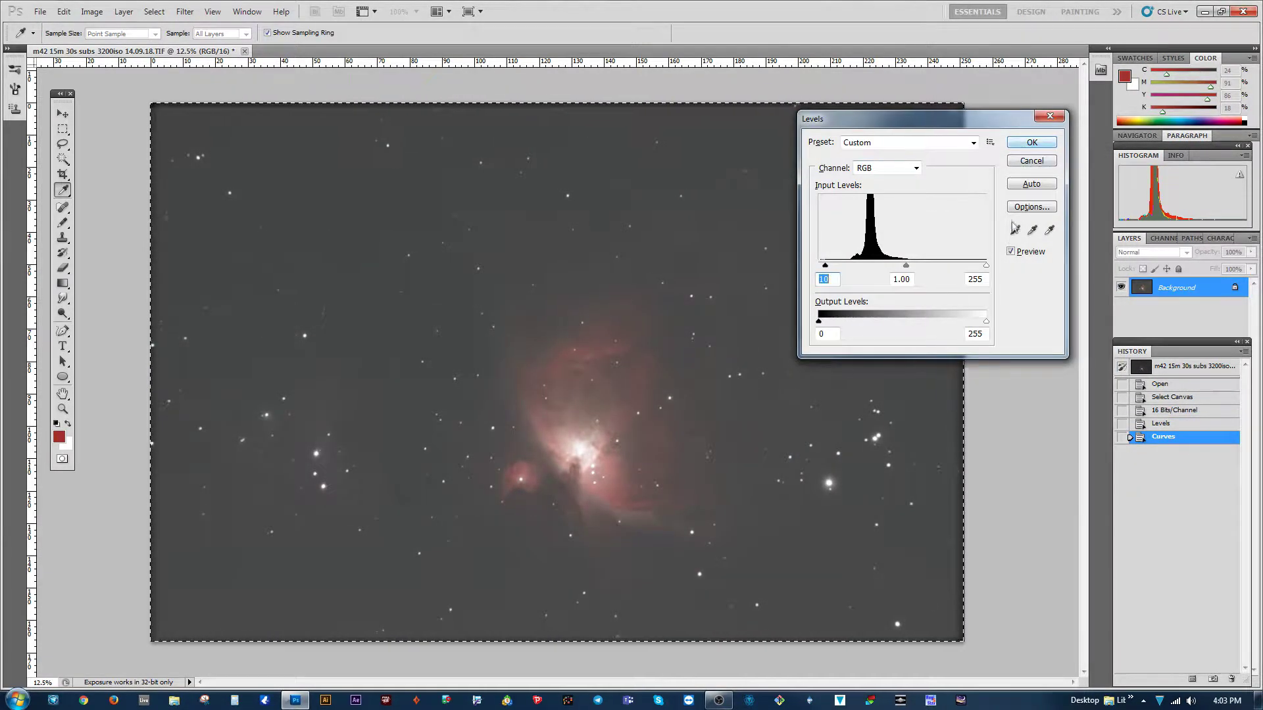
click(230, 137)
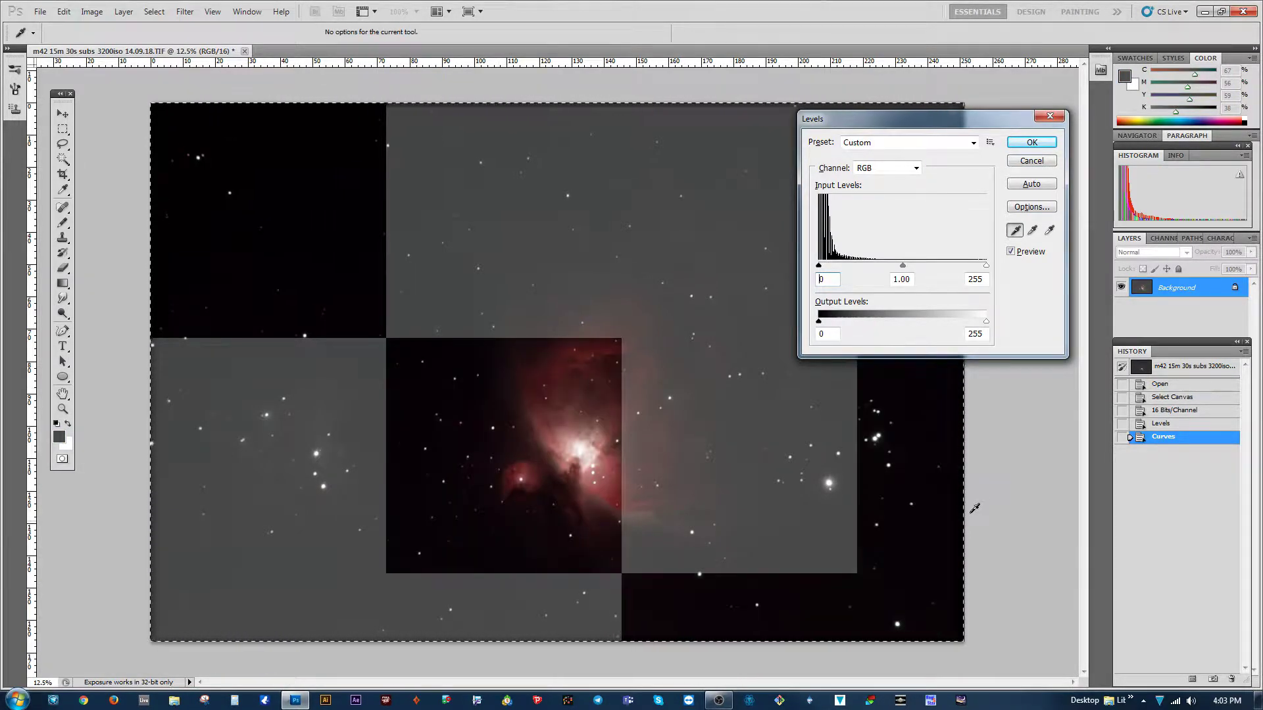
alt+click(1031, 160)
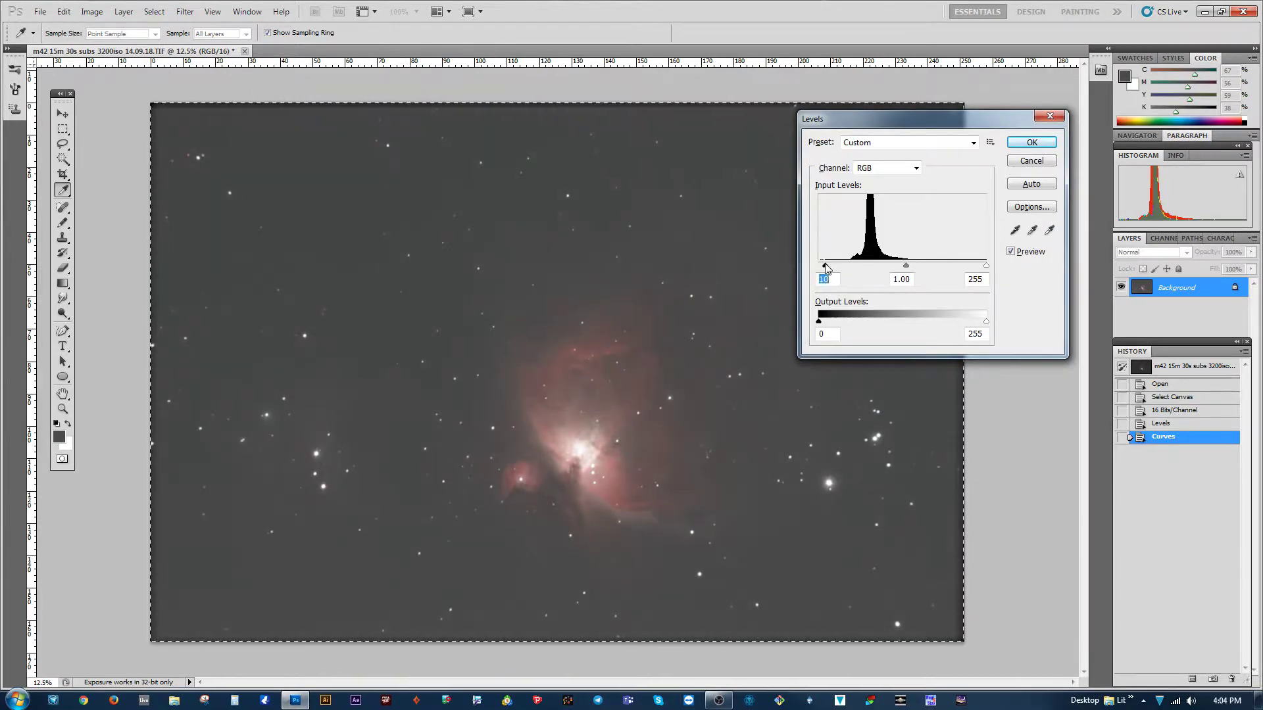
click(1031, 142)
click(123, 11)
mouse_move(162, 125)
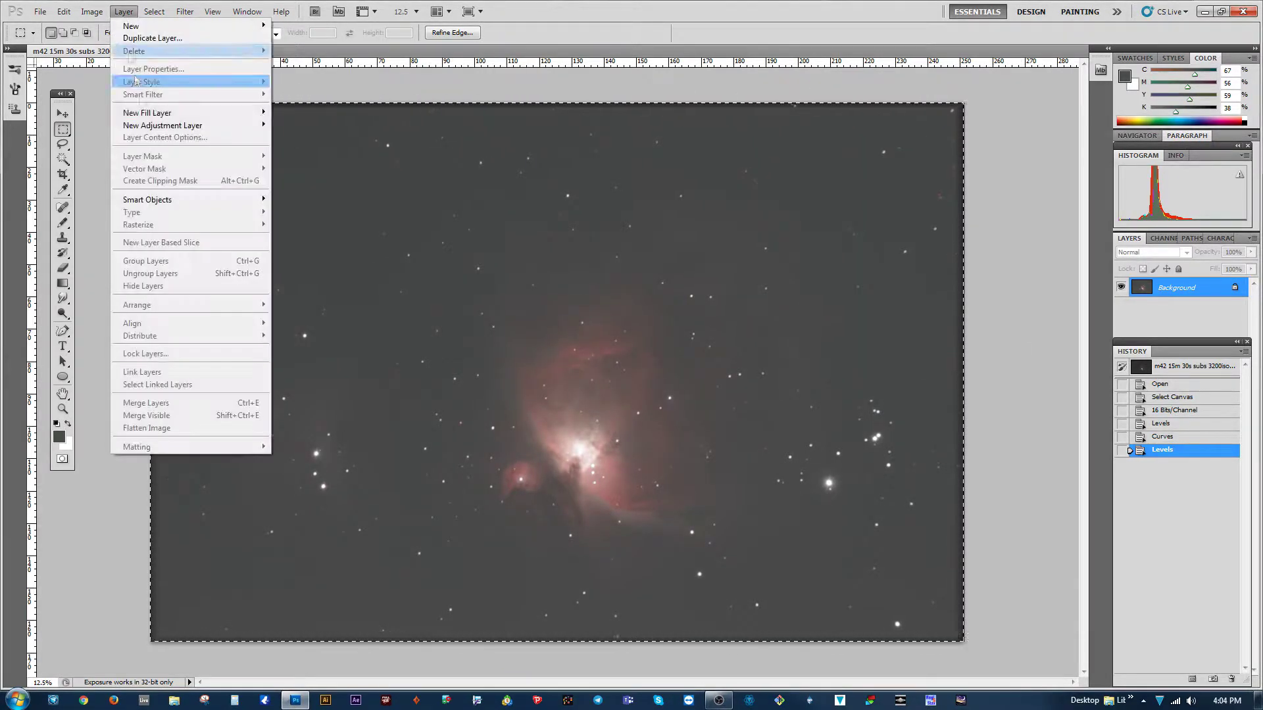
- Add a Levels layer with a sky-sampled black point at 66% opacity and merge it down
click(306, 138)
click(820, 208)
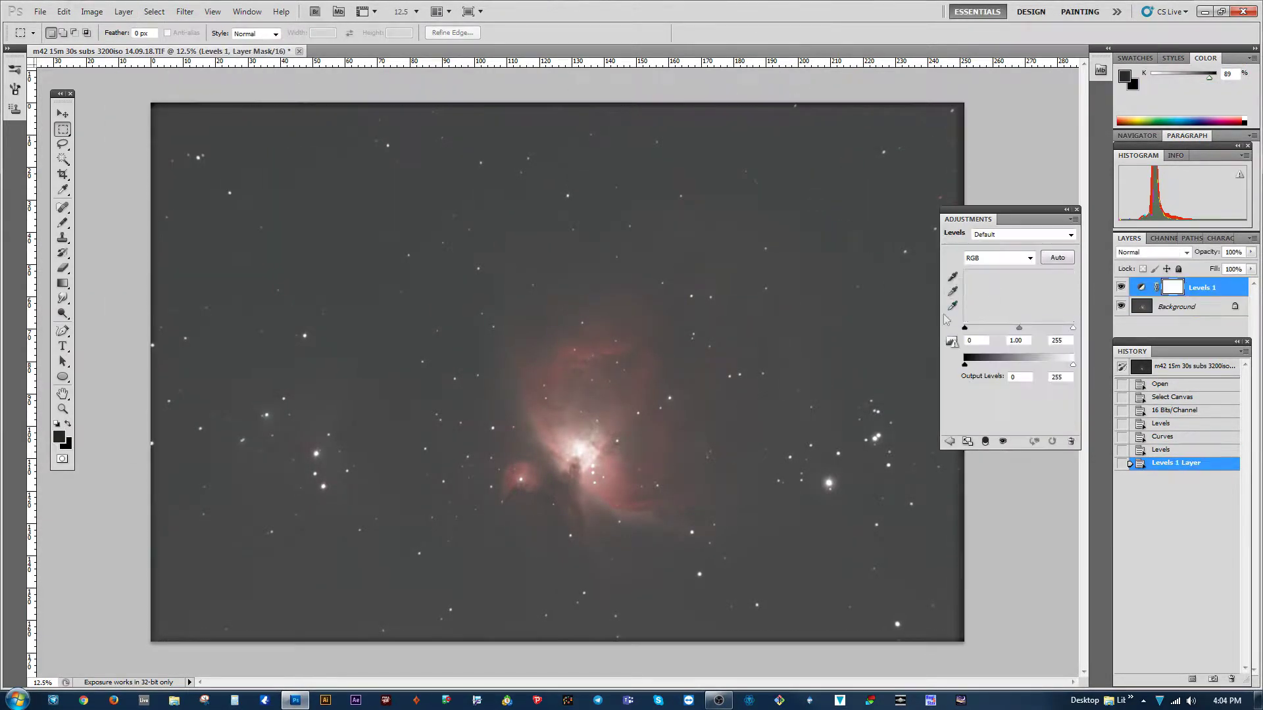
click(923, 184)
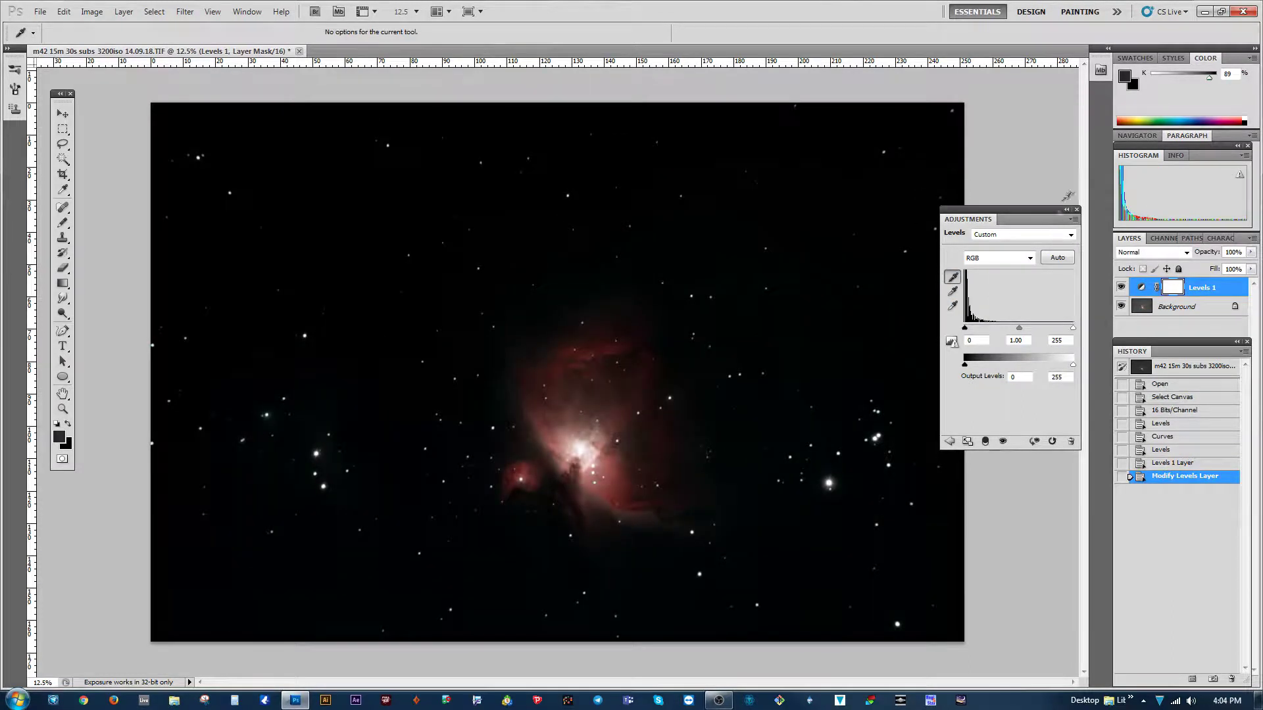
click(1077, 209)
click(1250, 252)
drag(1250, 256, 1227, 264)
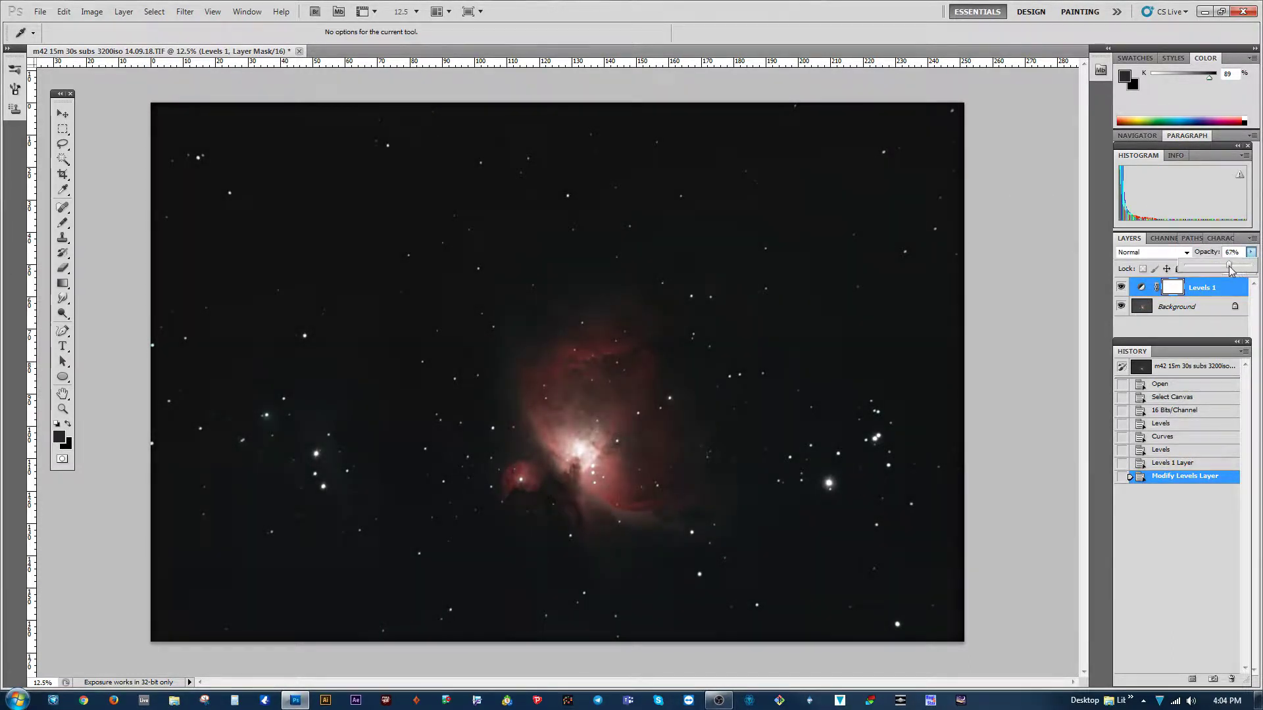
right_click(1204, 288)
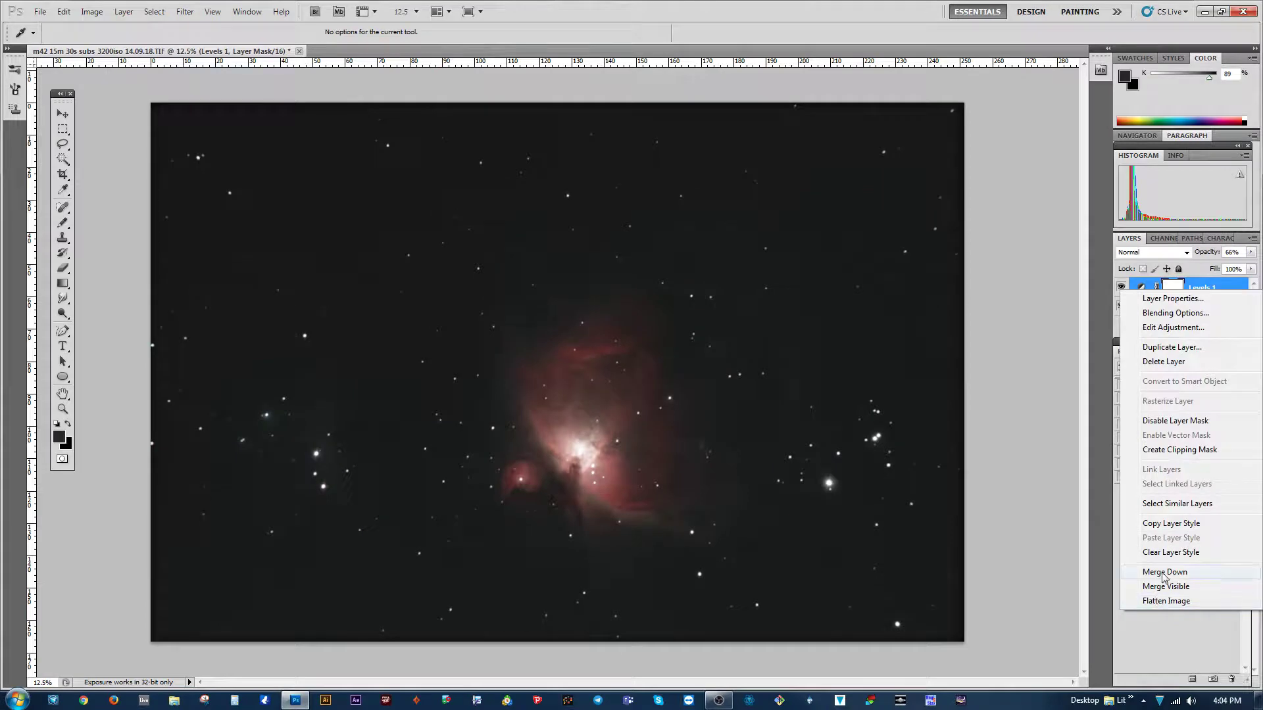
click(1164, 572)
- Try a Curves black-point sample on the sky, then cancel it
key(ctrl+m)
click(601, 368)
click(1081, 201)
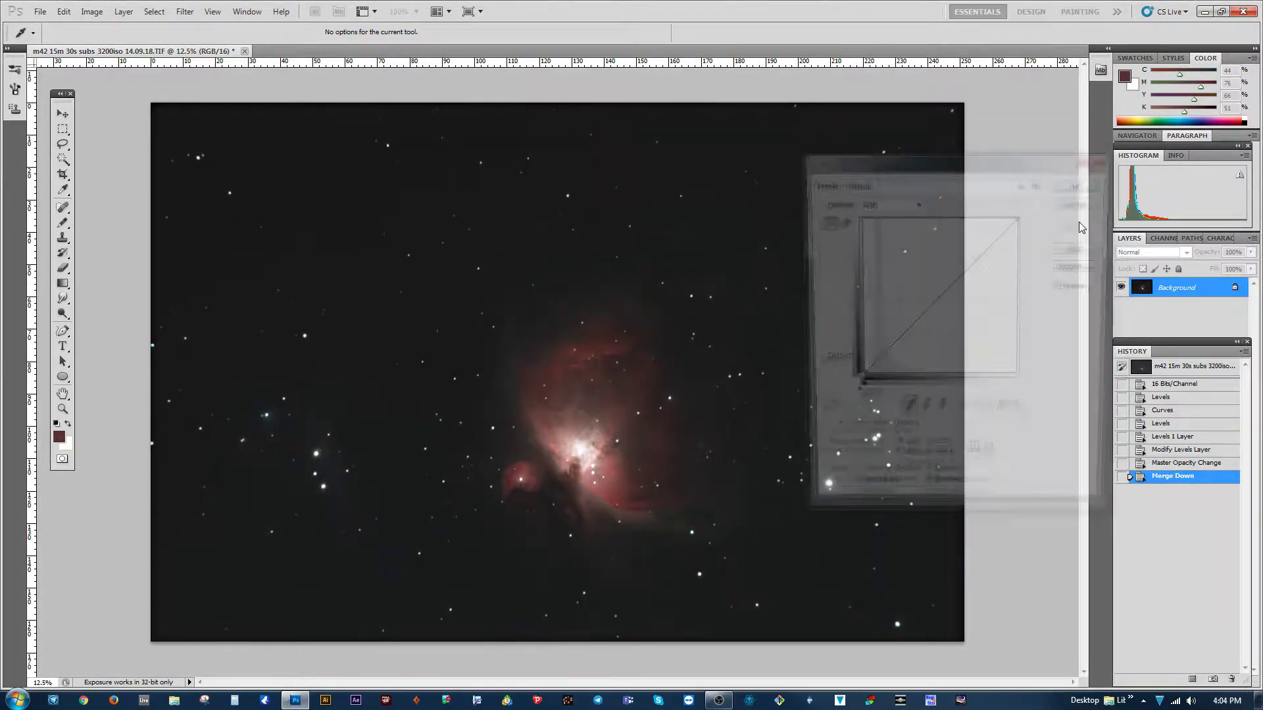
- Bend the RGB curve upward to brighten the nebula
mouse_move(891, 347)
mouse_down()
mouse_move(890, 331)
mouse_move(870, 366)
mouse_up()
click(869, 364)
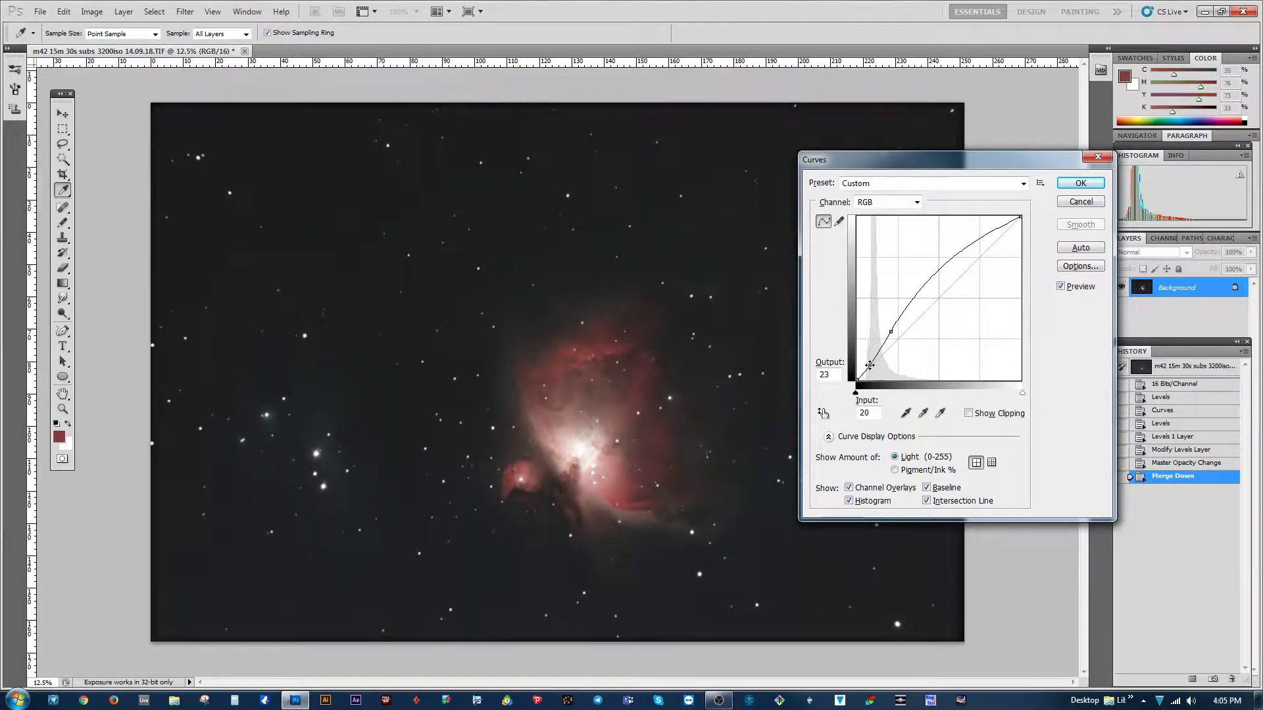
click(1078, 183)
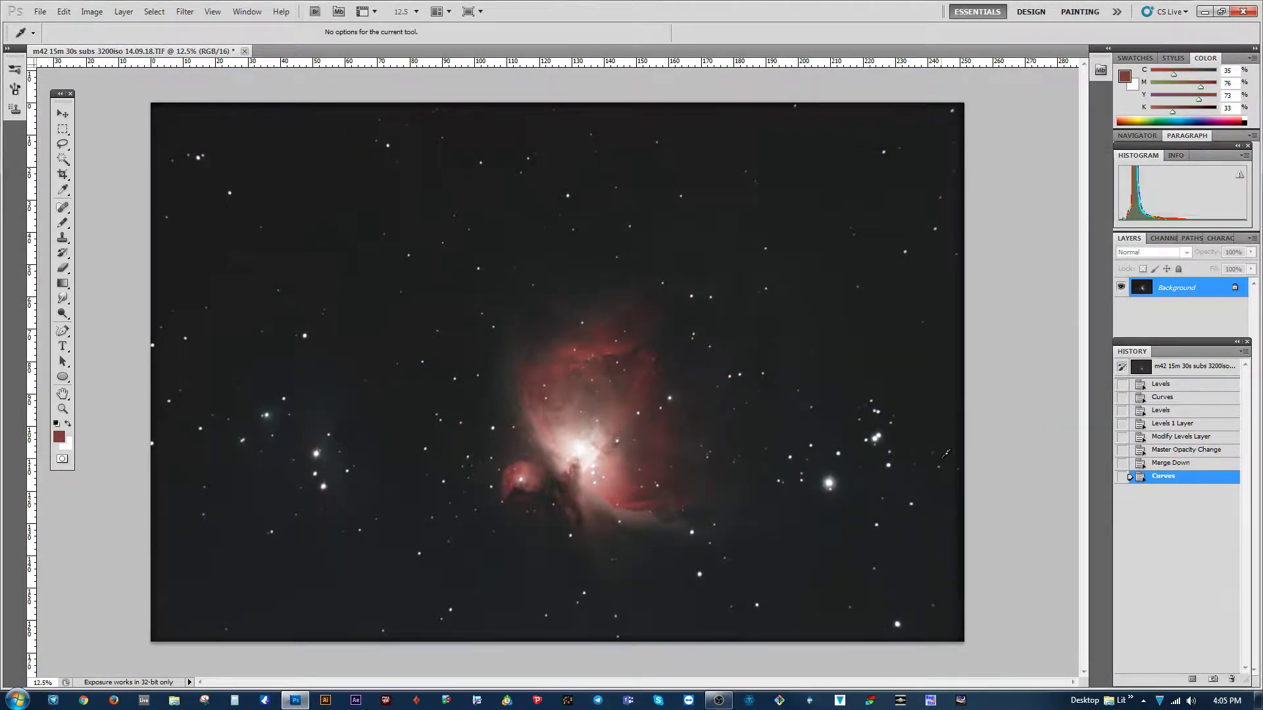
- Raise the Levels black input to 9 to deepen the sky
key(ctrl+l)
drag(819, 265, 829, 268)
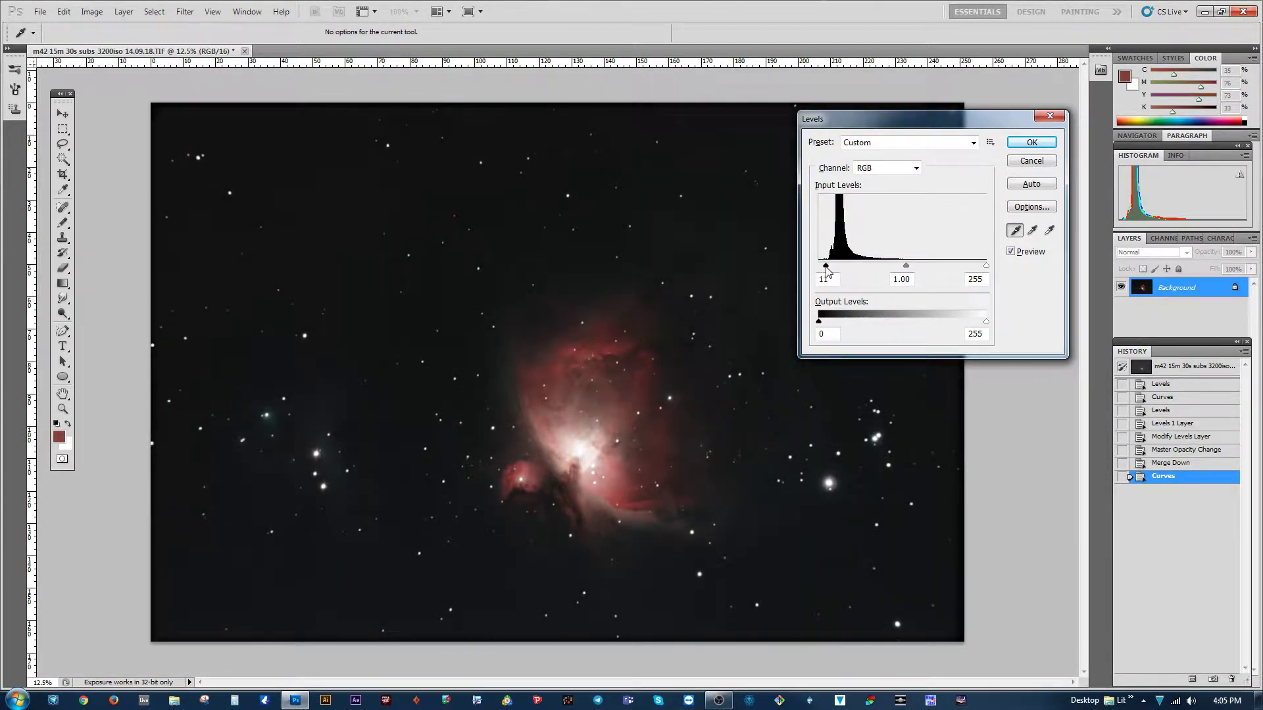
click(1031, 142)
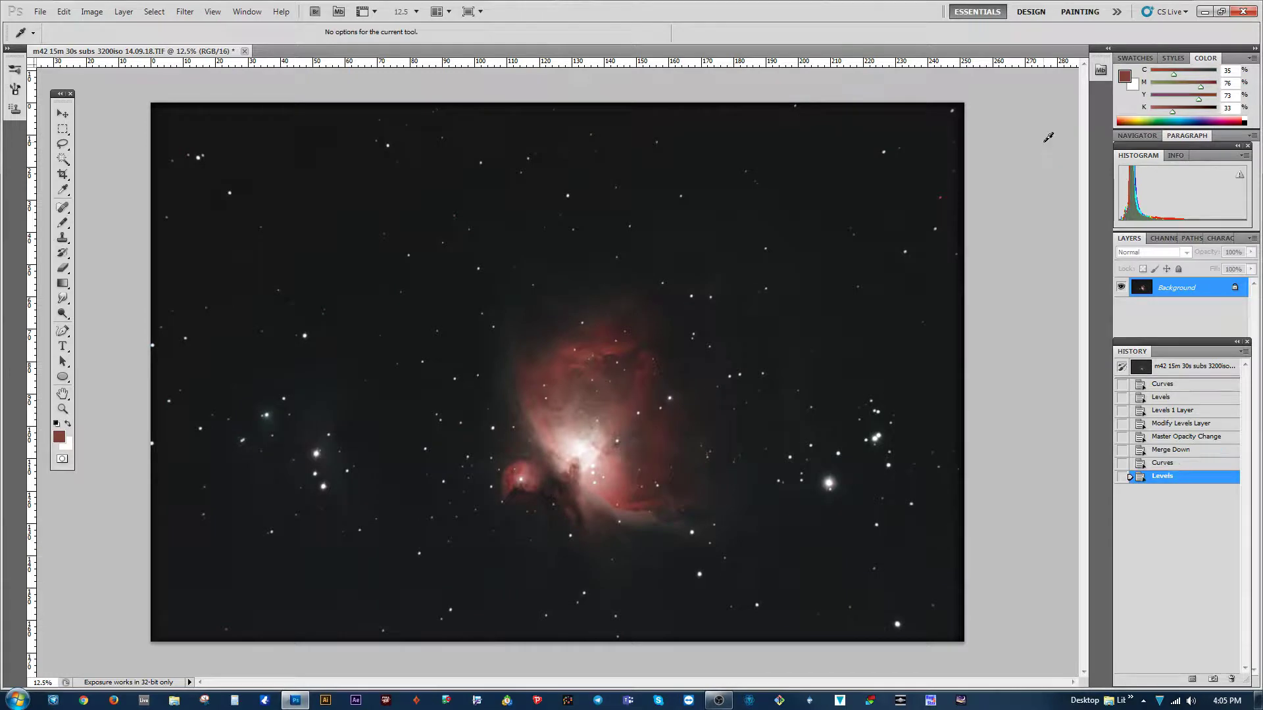
- Set the Curves white point on the nebula's bright core
key(ctrl+m)
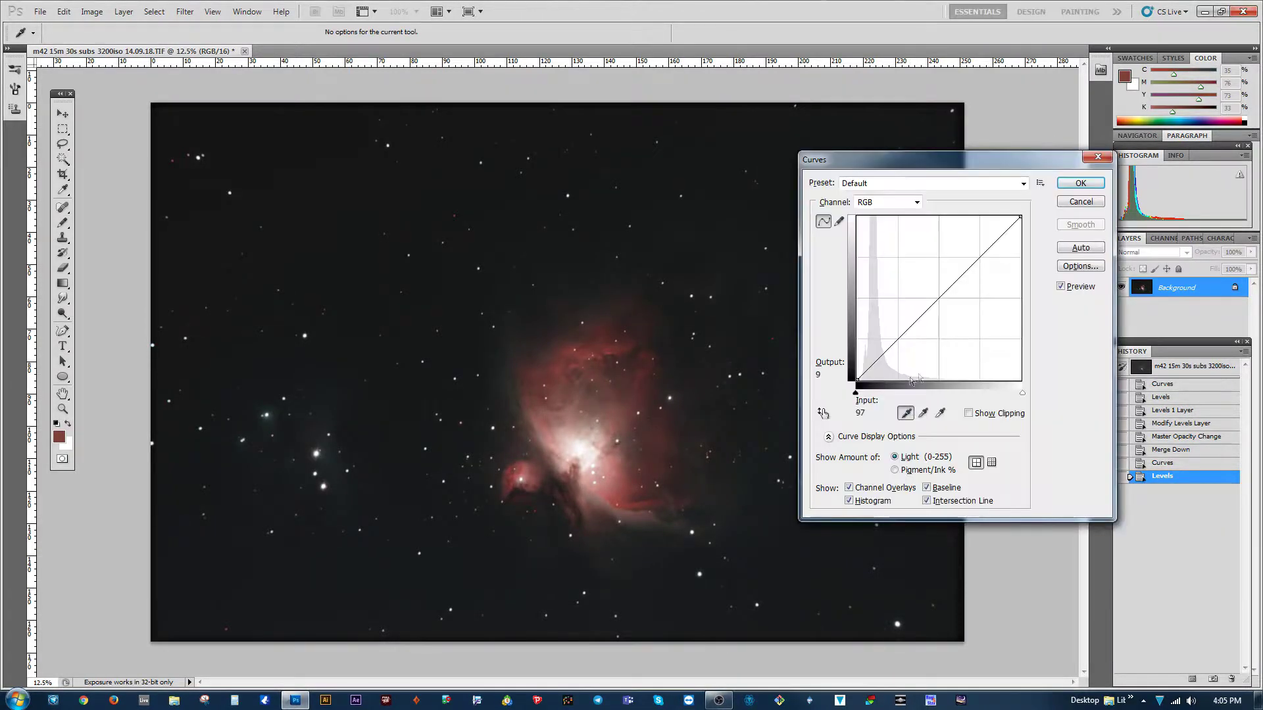
click(940, 413)
click(588, 446)
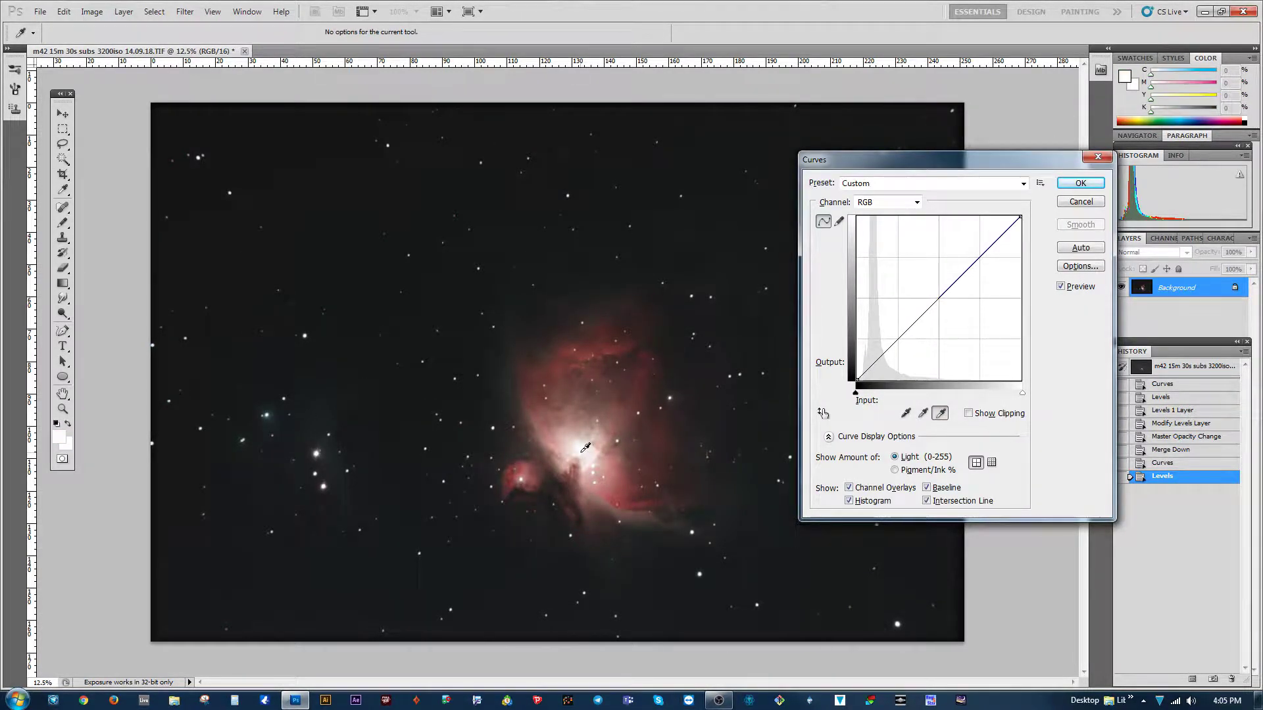
key(Return)
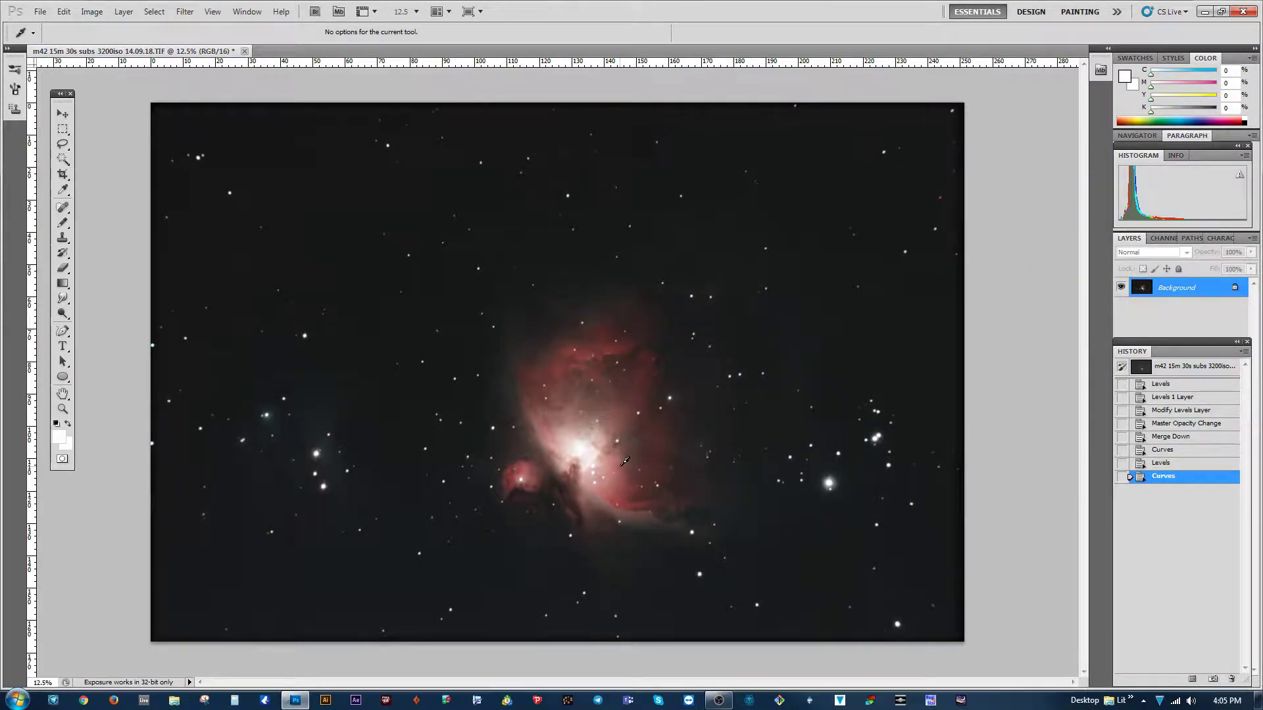
click(124, 11)
mouse_move(163, 125)
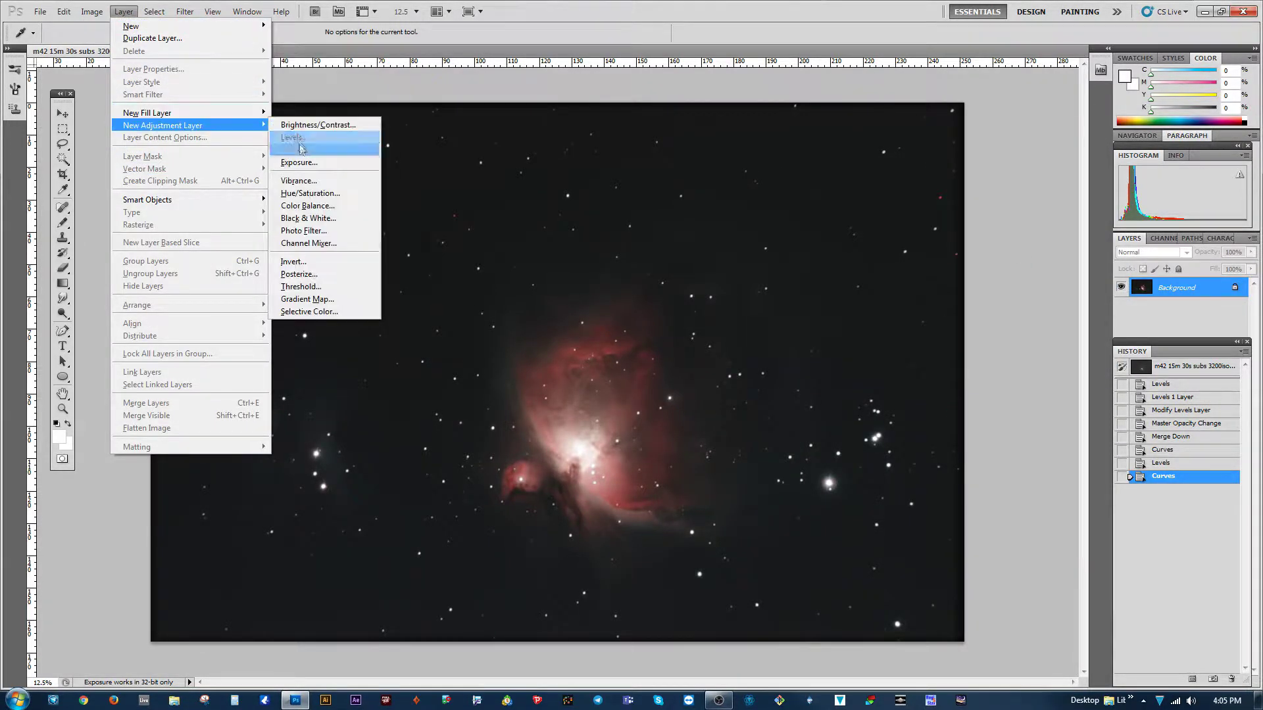
- Add a Vibrance layer at vibrance +23, saturation +7 and merge it into the background
click(304, 180)
key(Return)
mouse_move(1010, 266)
mouse_down()
mouse_move(1035, 271)
mouse_move(1017, 292)
mouse_move(1023, 266)
mouse_up()
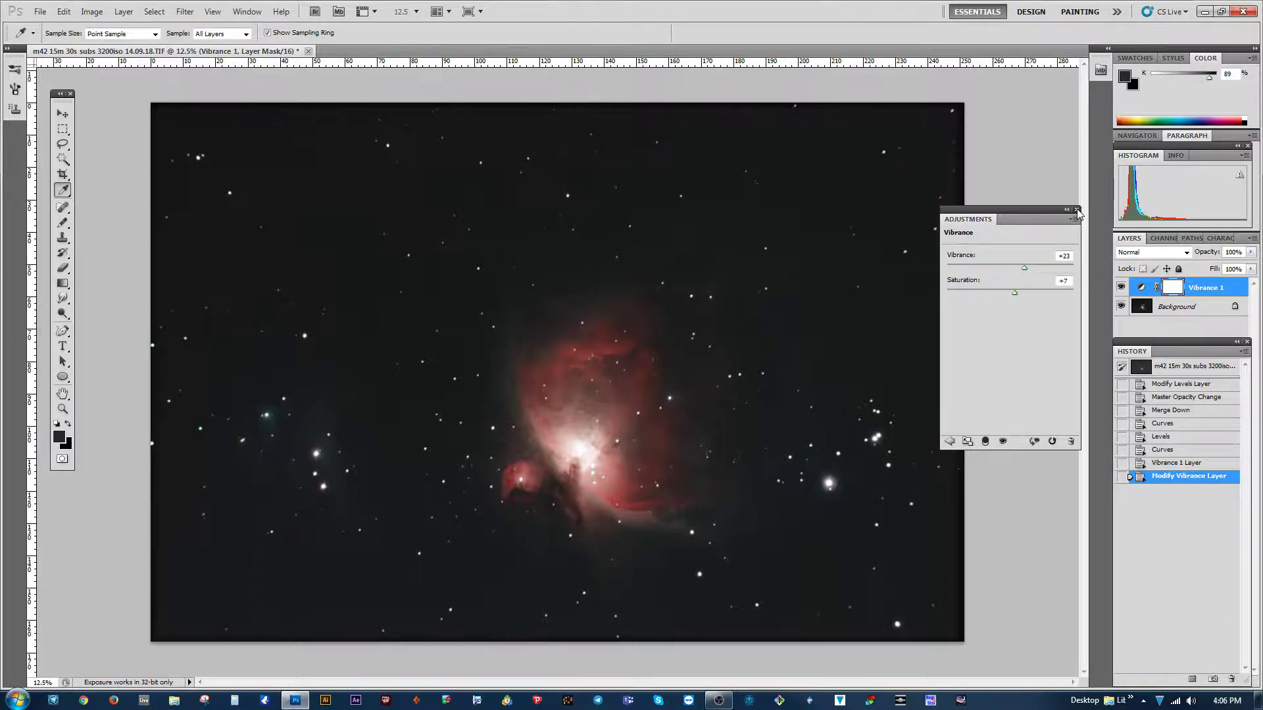
click(1077, 211)
right_click(1177, 288)
click(1168, 566)
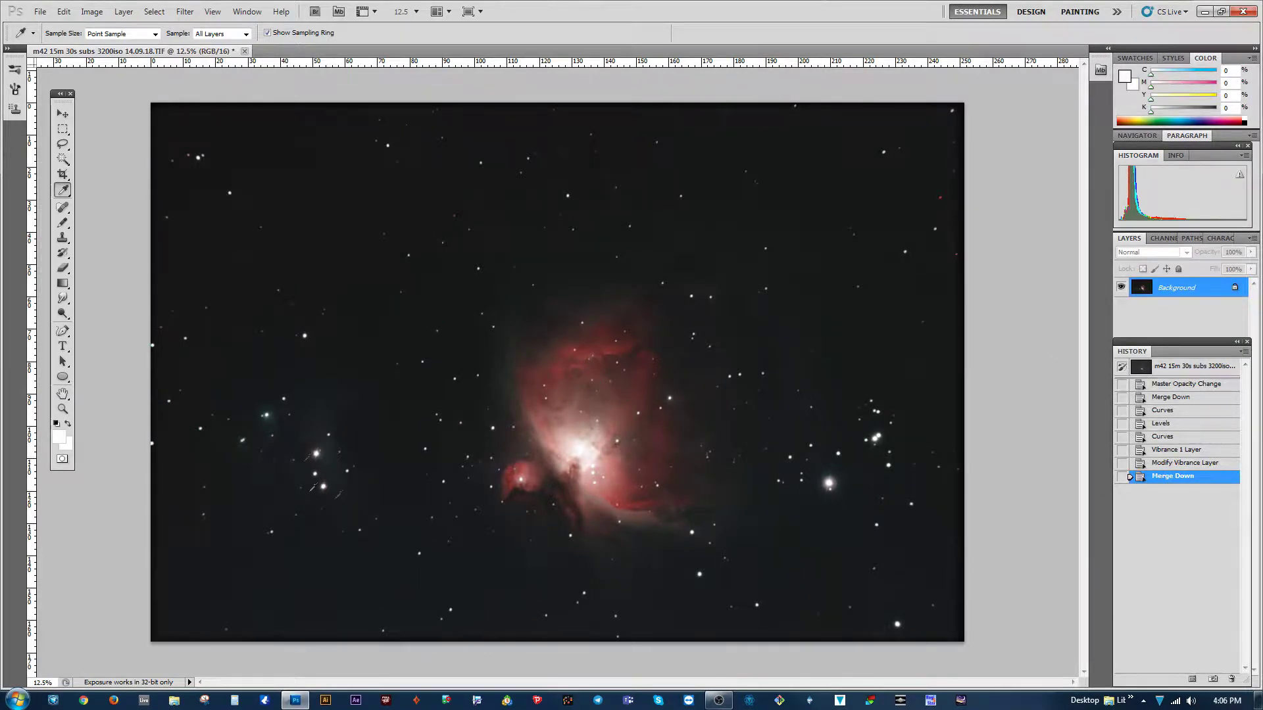
key(ctrl+m)
- Lift the lower point of the Blue channel curve to tint the sky navy
click(328, 452)
click(884, 202)
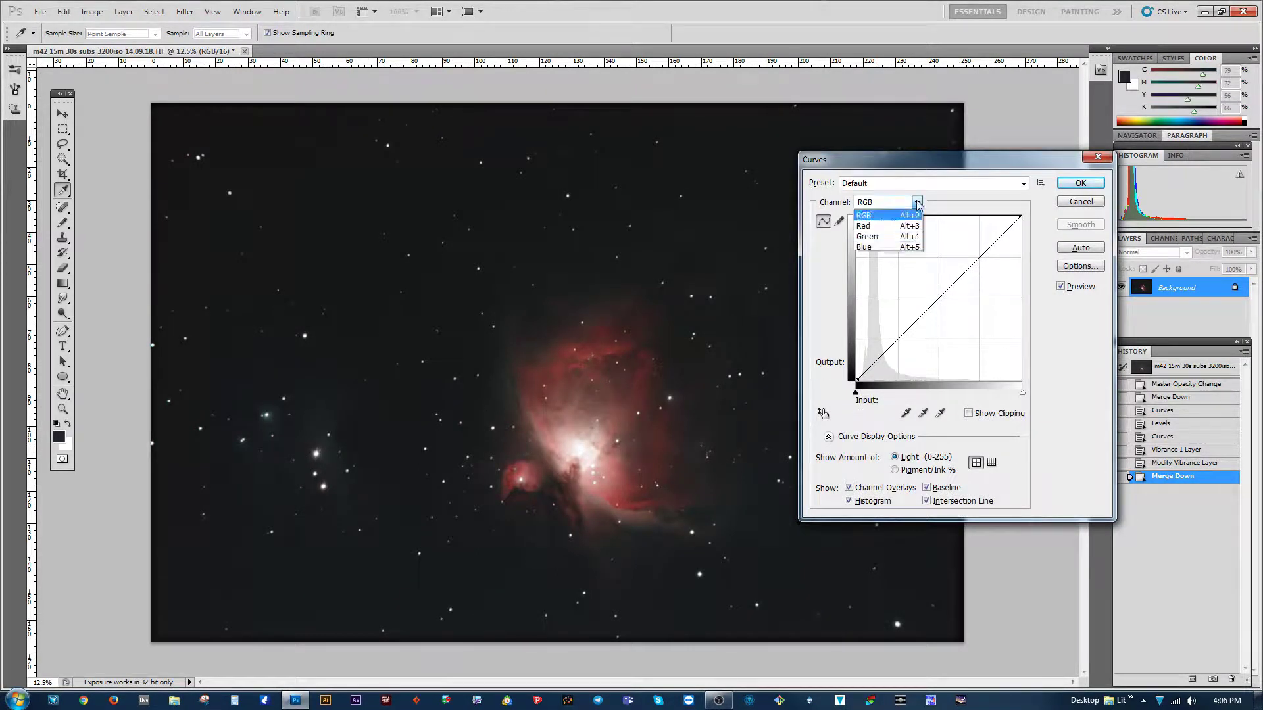
click(875, 248)
drag(883, 354, 880, 346)
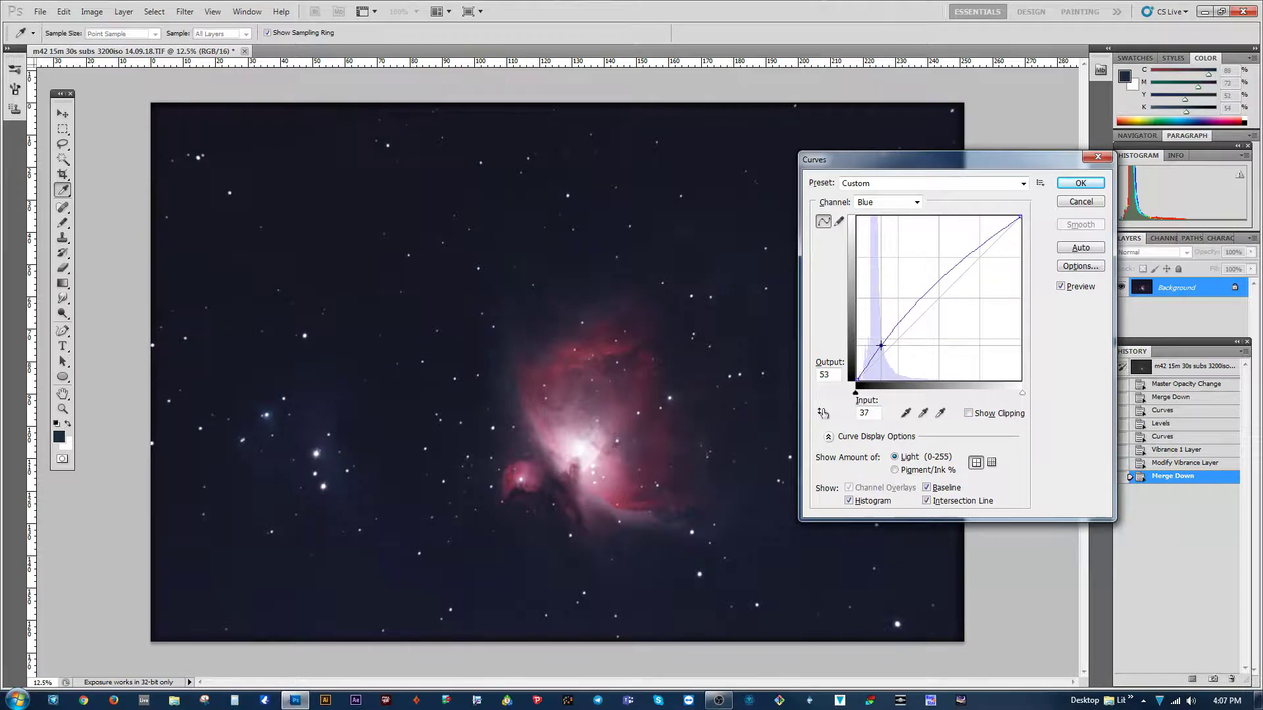
click(1076, 185)
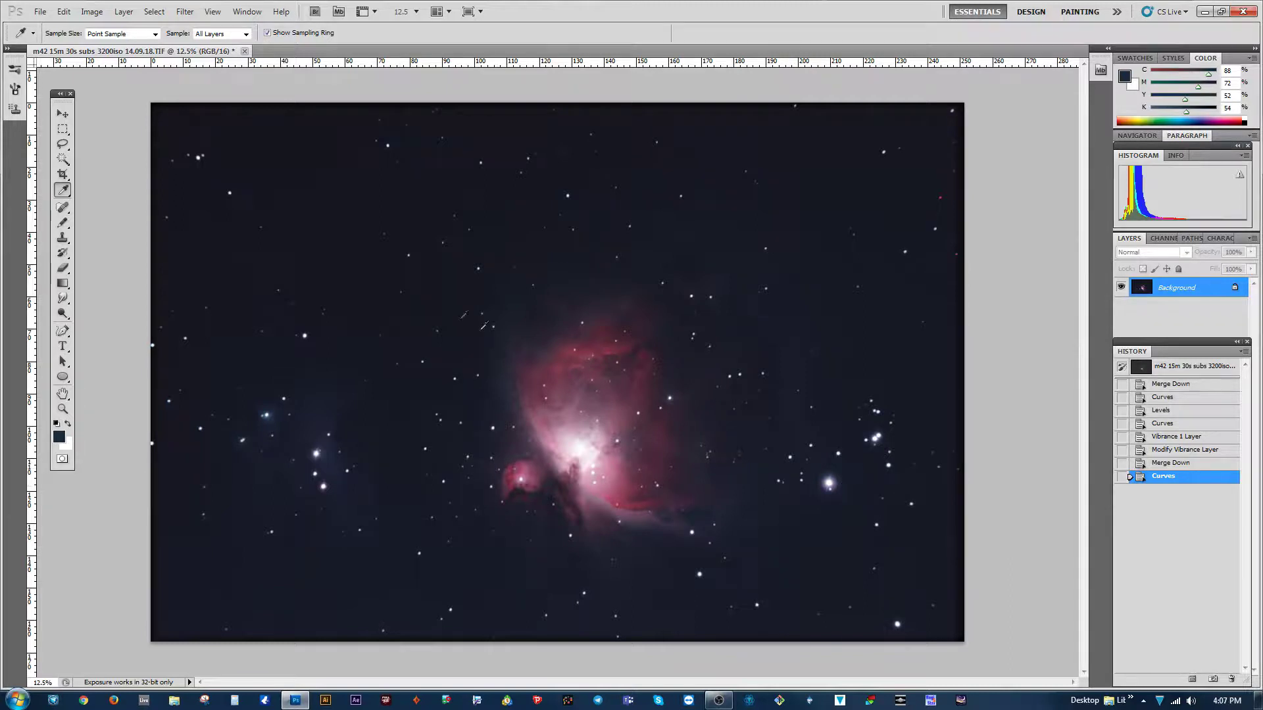
key(ctrl+l)
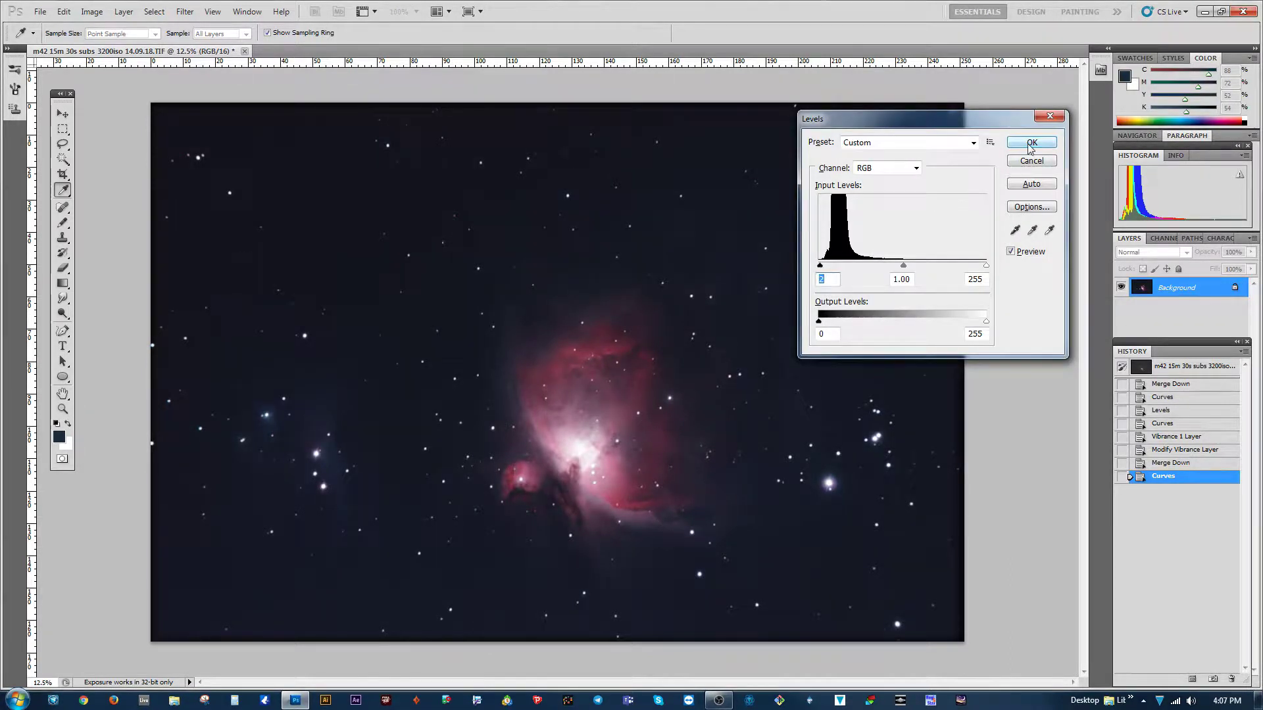
- Apply the pending Levels adjustment
click(1031, 142)
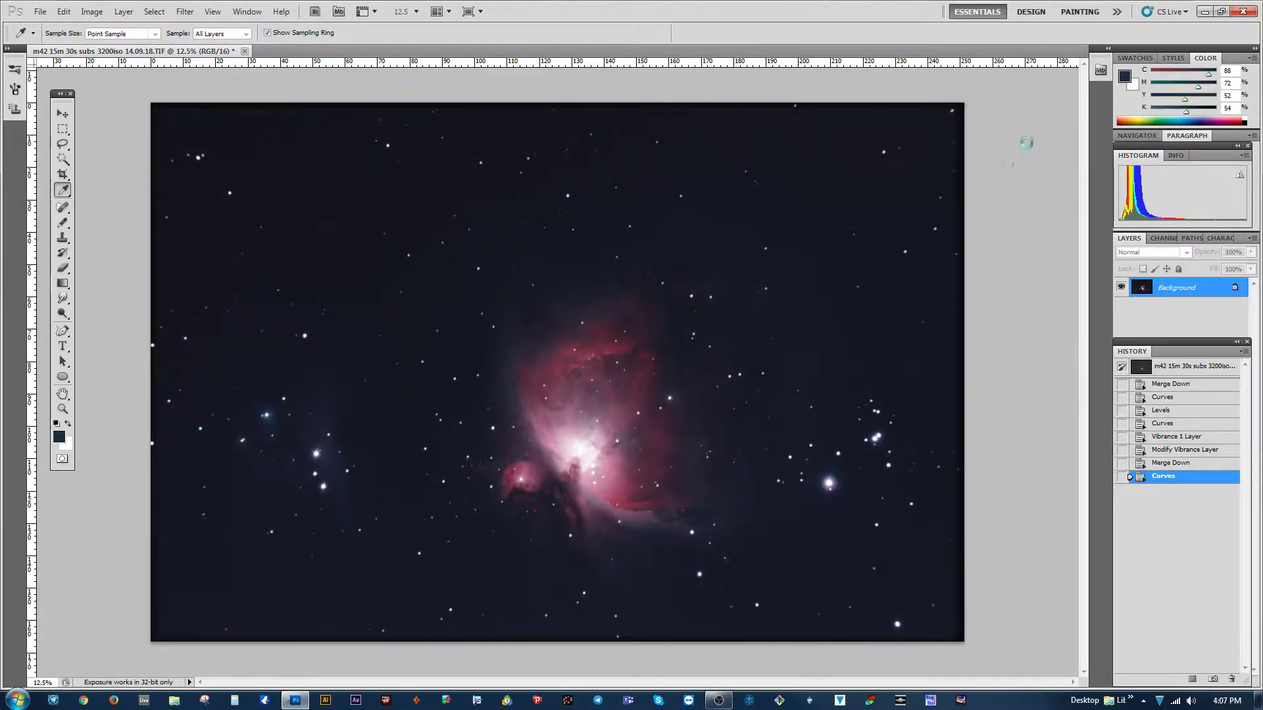
click(123, 11)
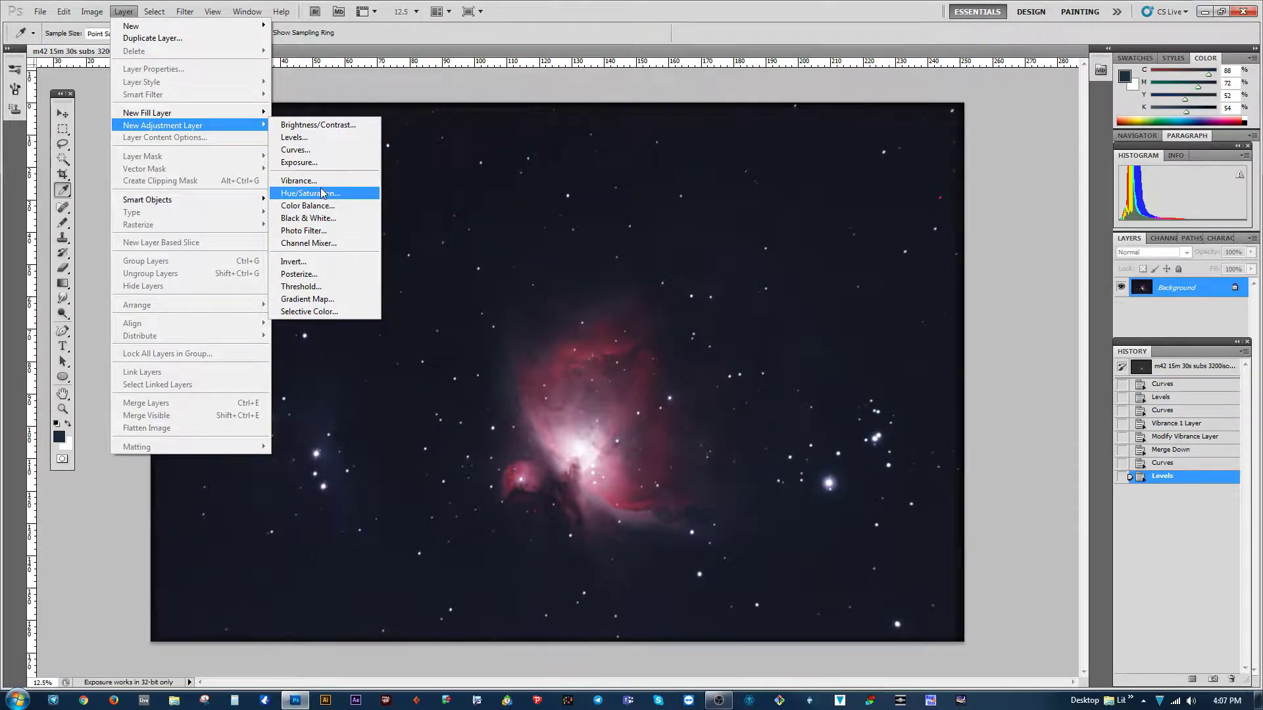
click(355, 76)
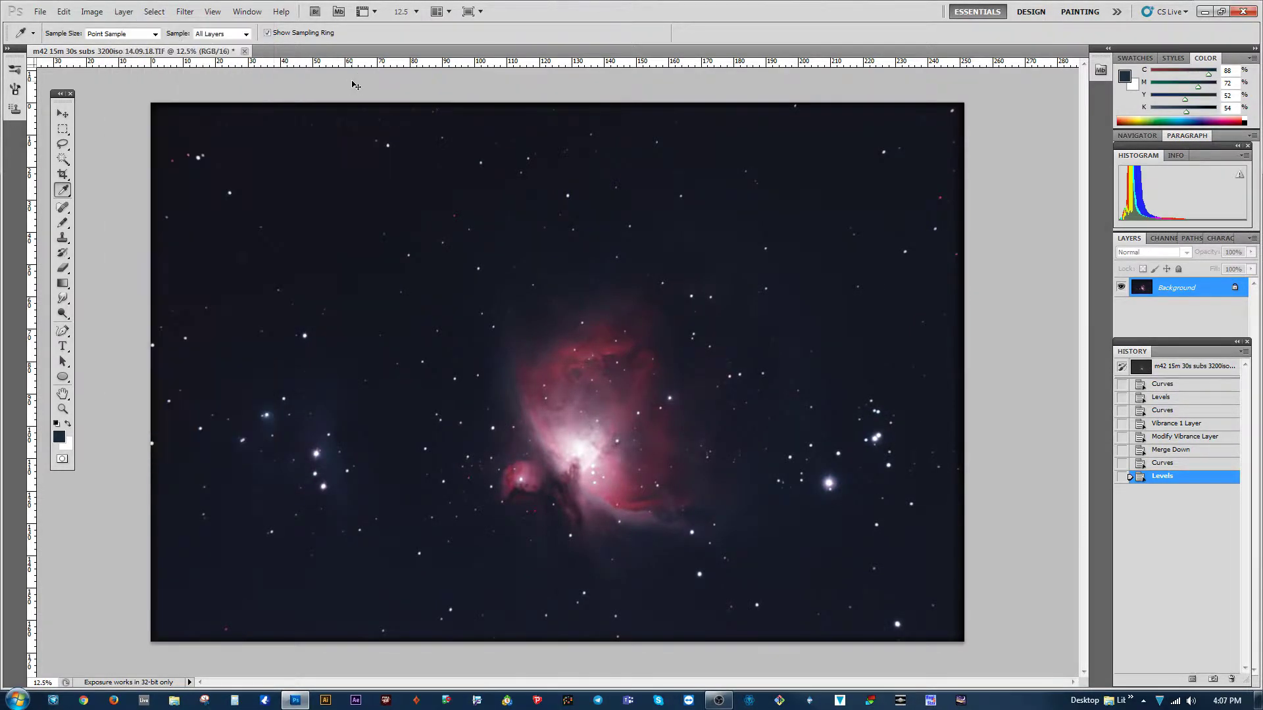
- Lift the upper tones of the Red channel curve slightly
key(ctrl+m)
click(886, 202)
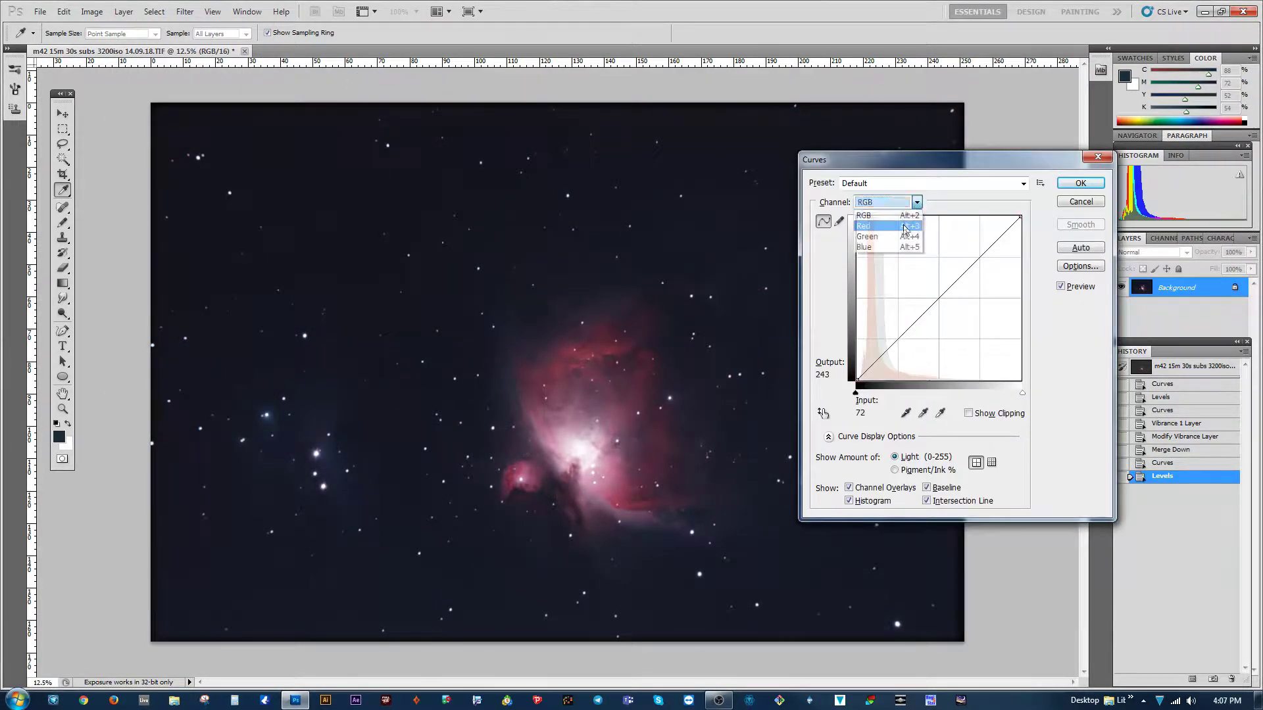
click(527, 475)
drag(968, 267, 968, 261)
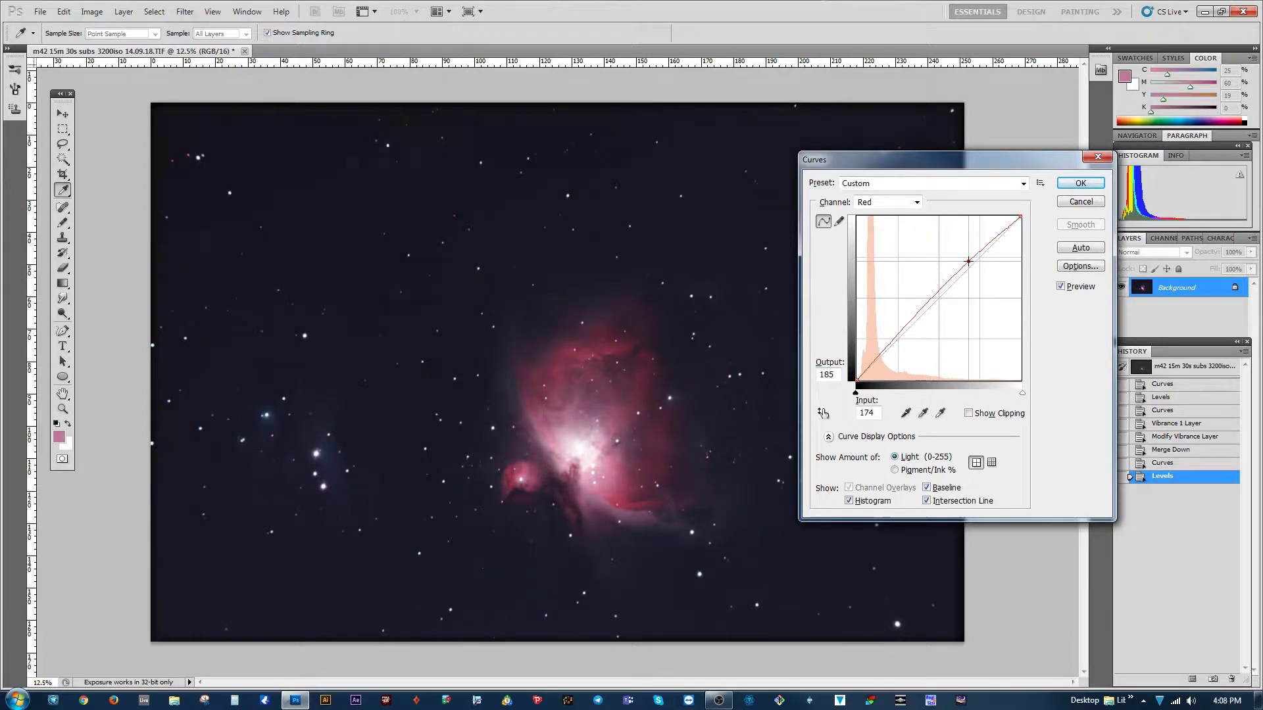
key(Return)
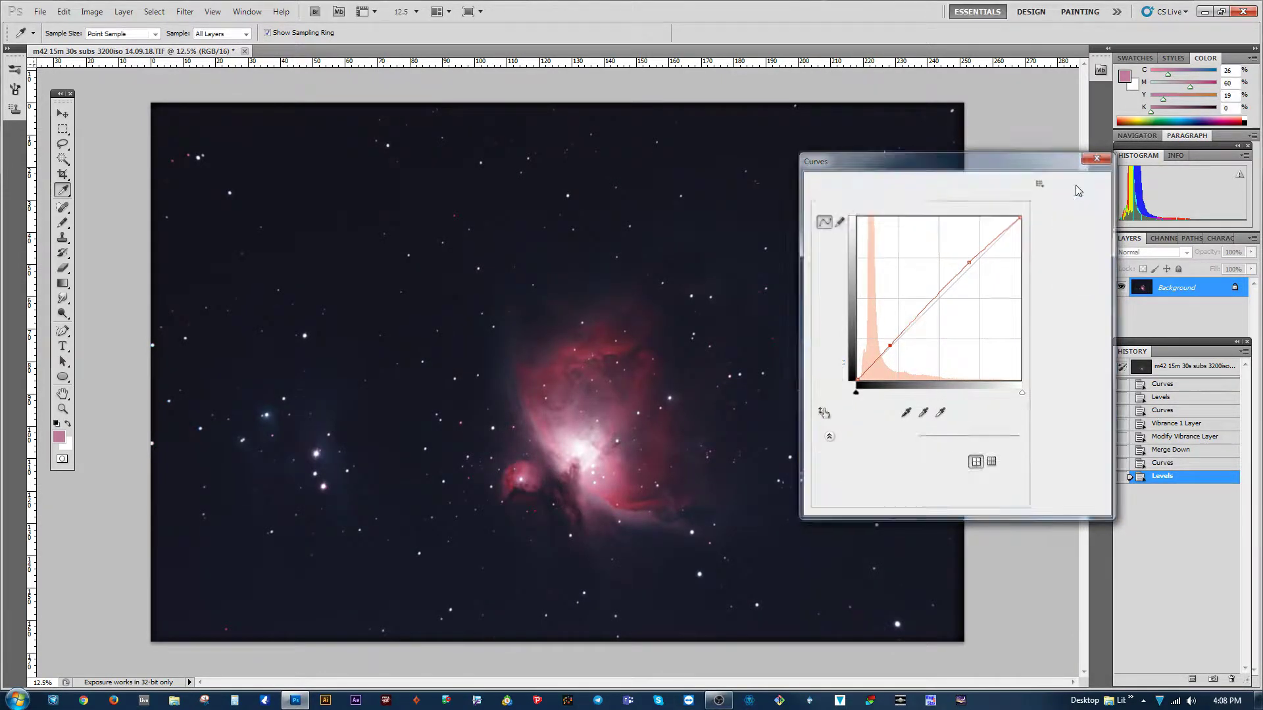
- Raise the Red channel's Levels black point to 5
key(ctrl+l)
click(916, 167)
click(909, 190)
click(915, 168)
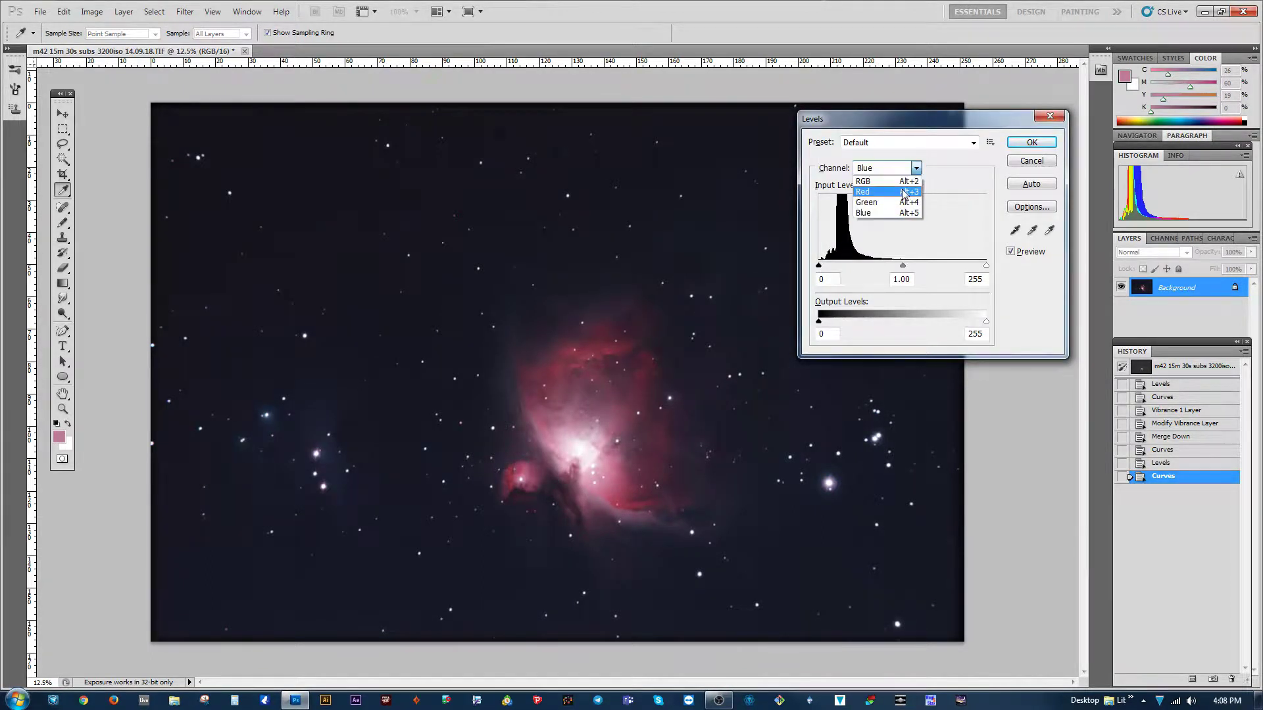
click(863, 192)
drag(820, 268, 823, 268)
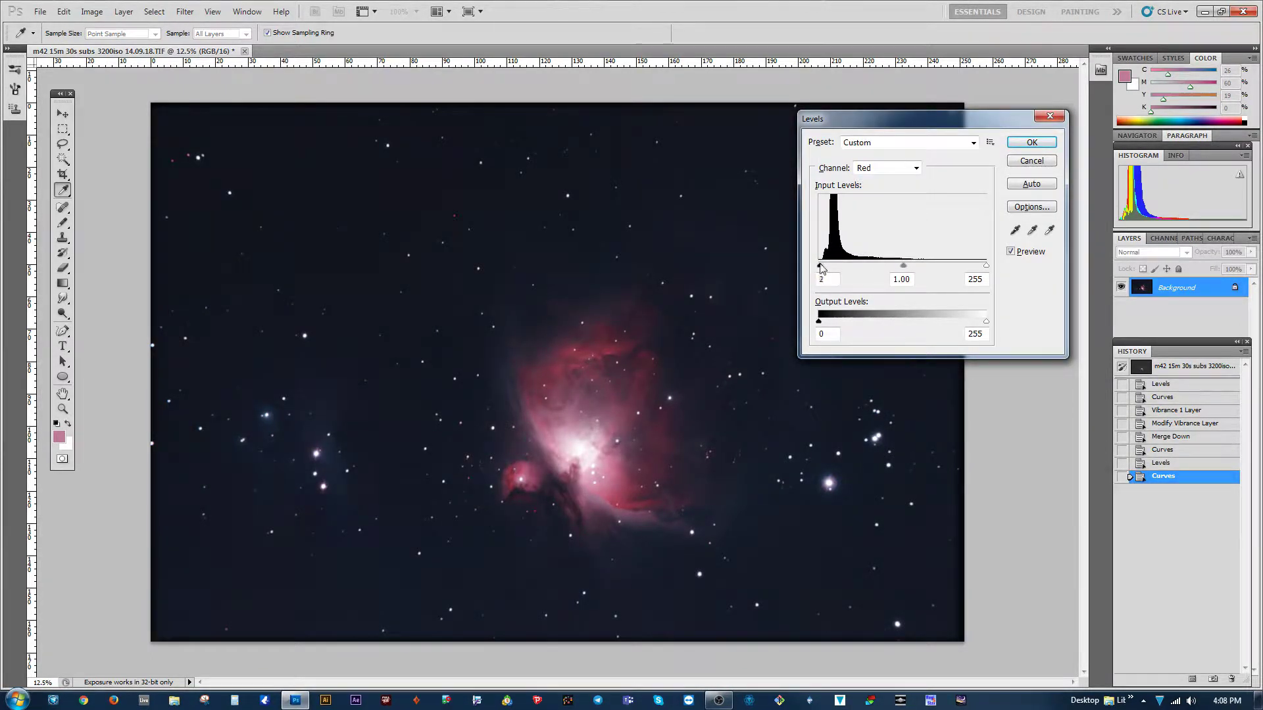
click(1034, 143)
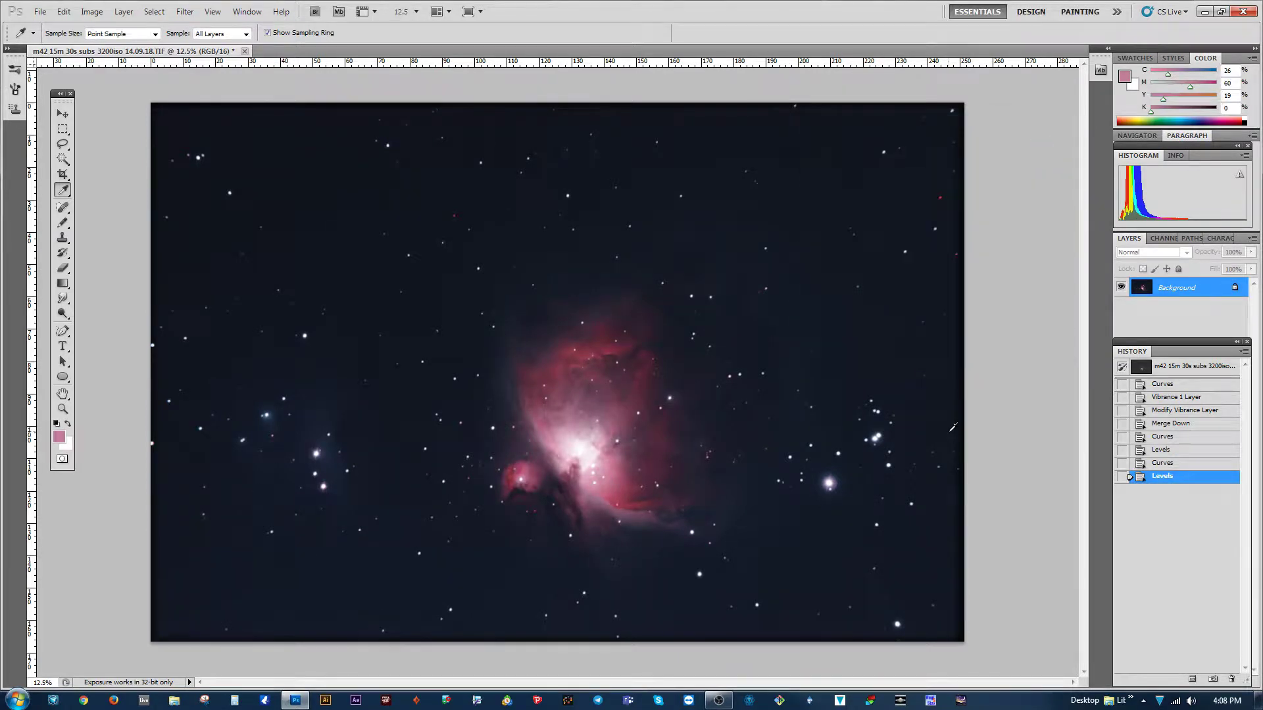
- Bow the Blue curve up in the midtones and pull its shadows down slightly
key(ctrl+m)
click(885, 202)
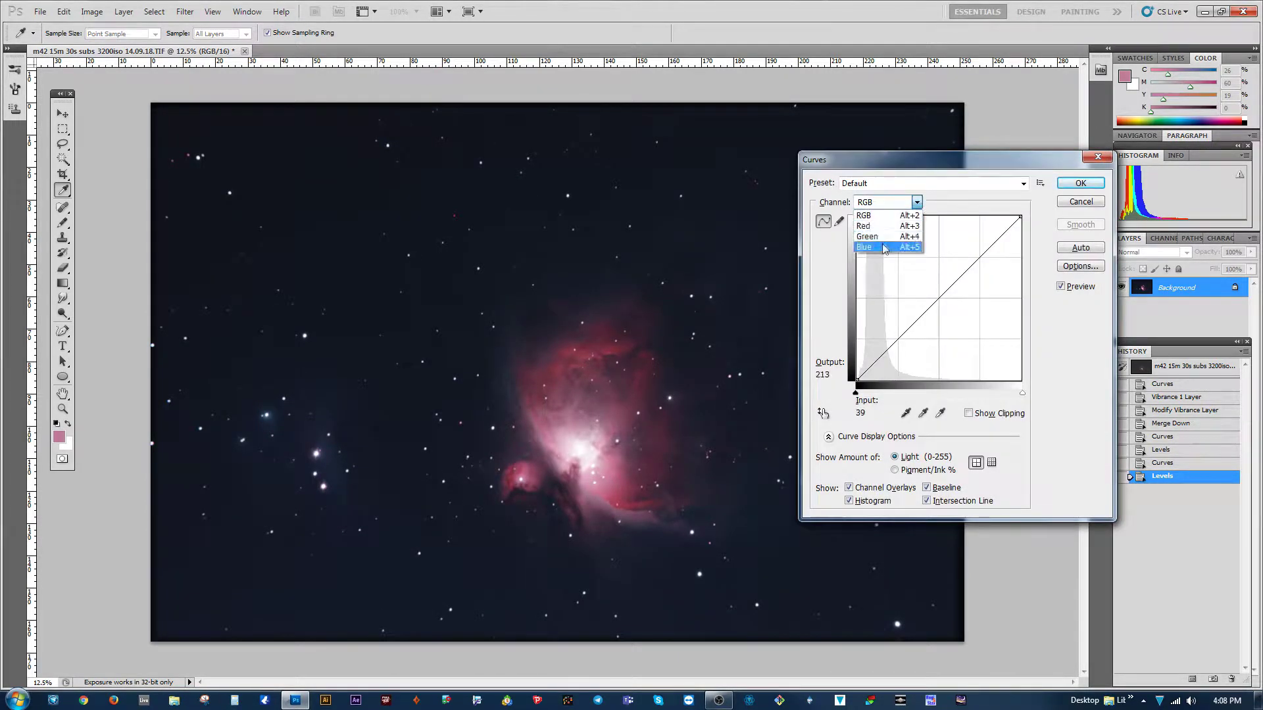
click(888, 245)
click(331, 448)
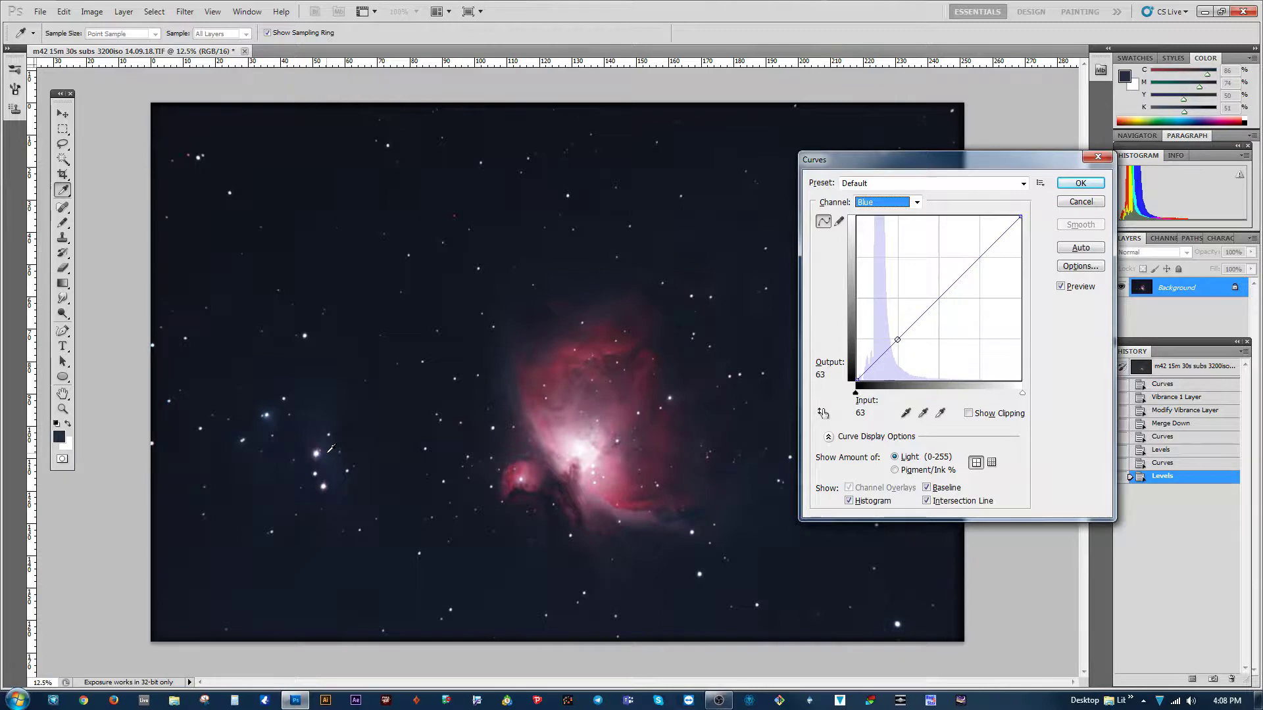
click(272, 415)
drag(913, 325, 909, 312)
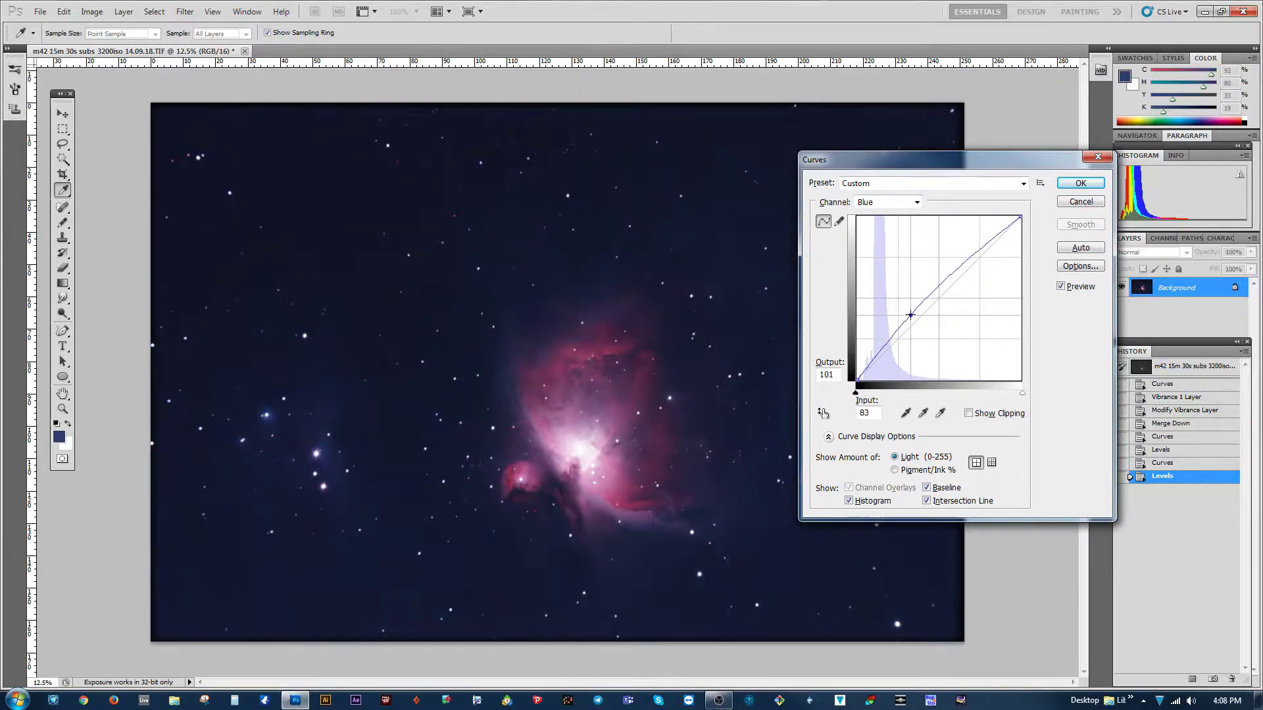
drag(887, 340, 886, 344)
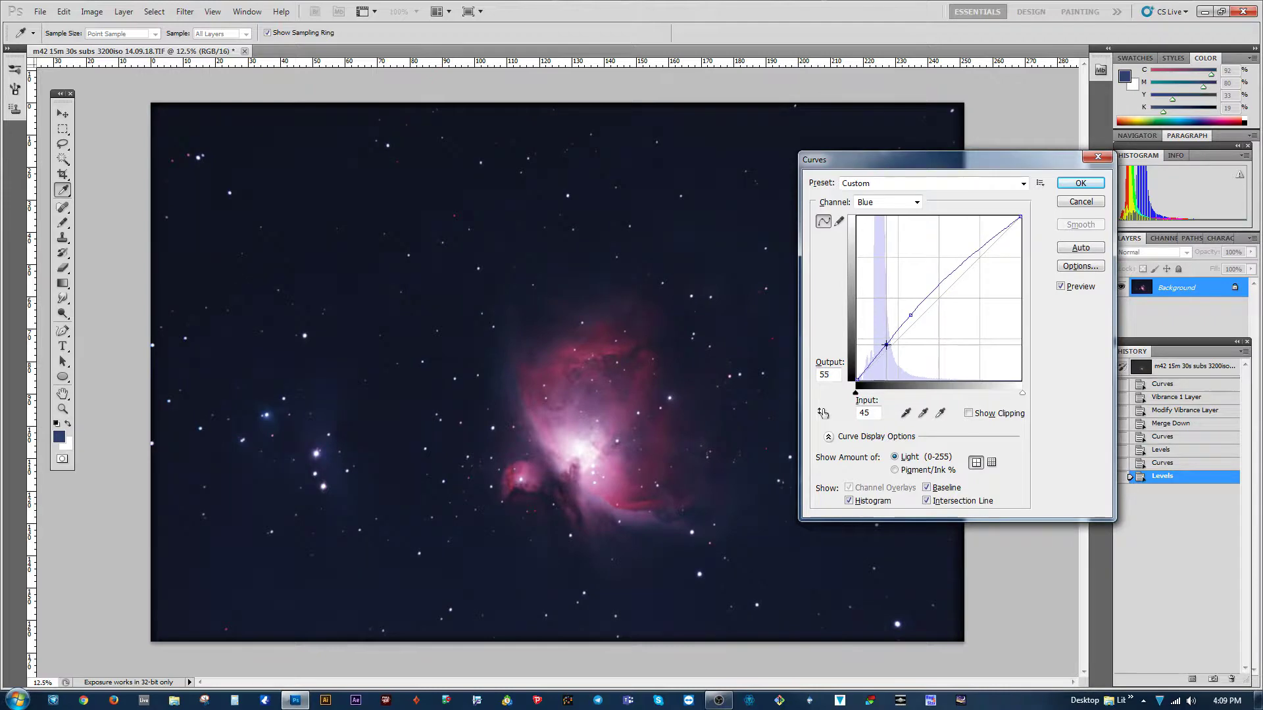
click(1079, 185)
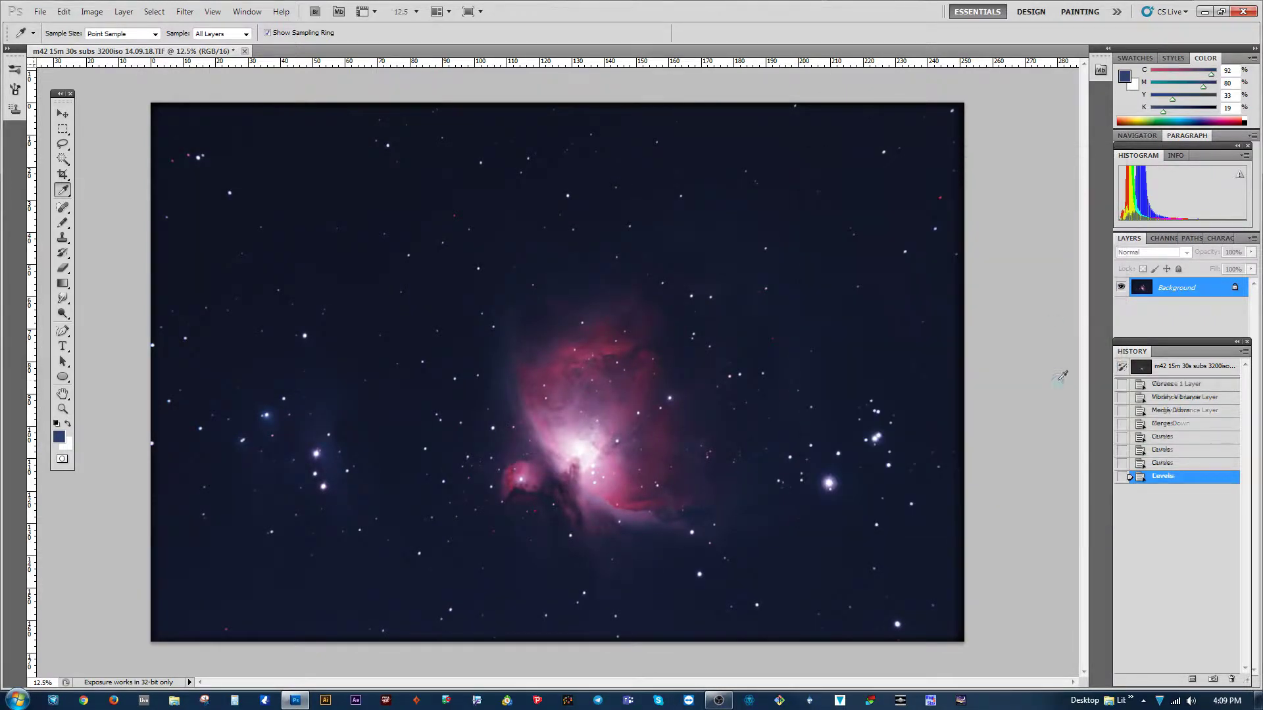
click(123, 11)
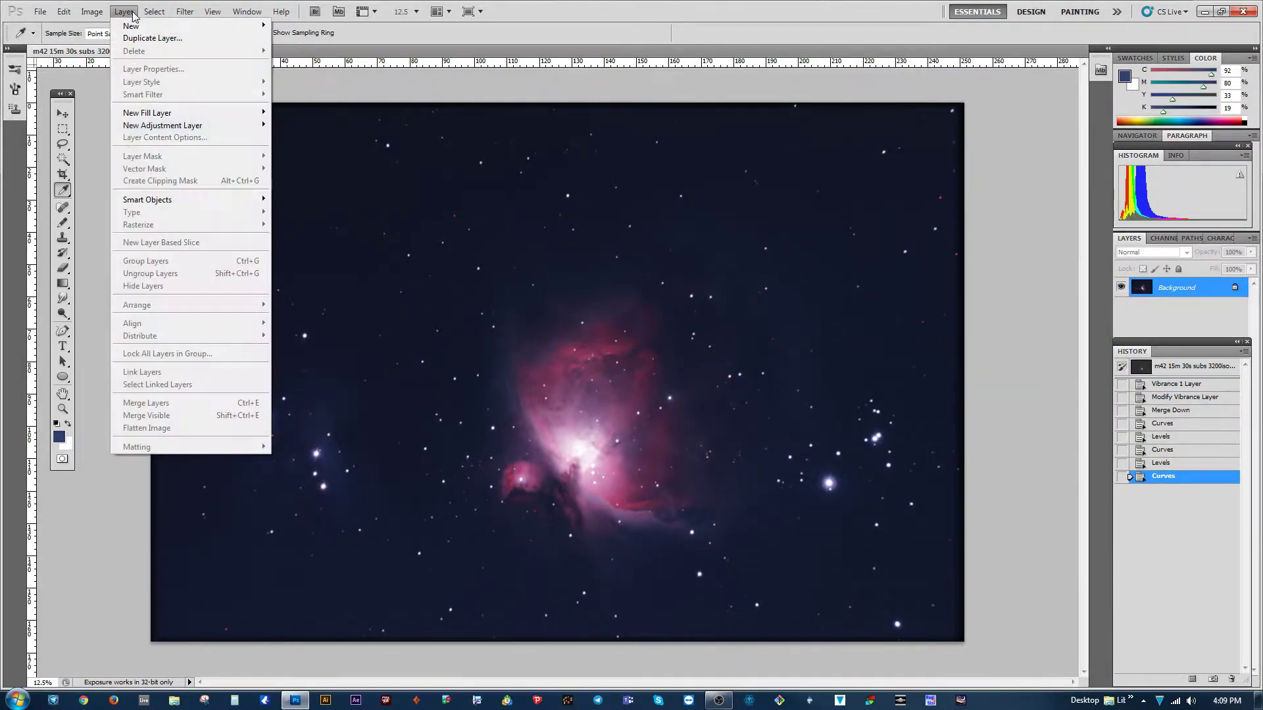
click(296, 165)
click(819, 206)
drag(1010, 268, 1029, 269)
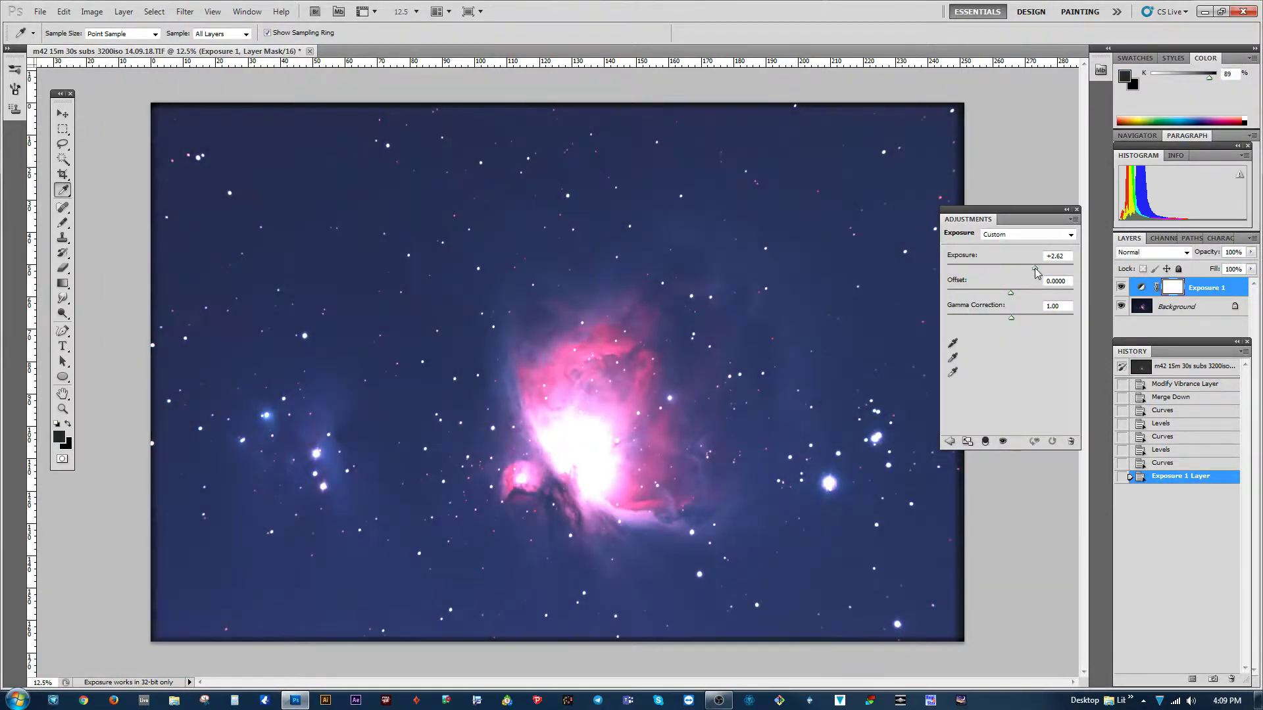
drag(1030, 274, 1052, 270)
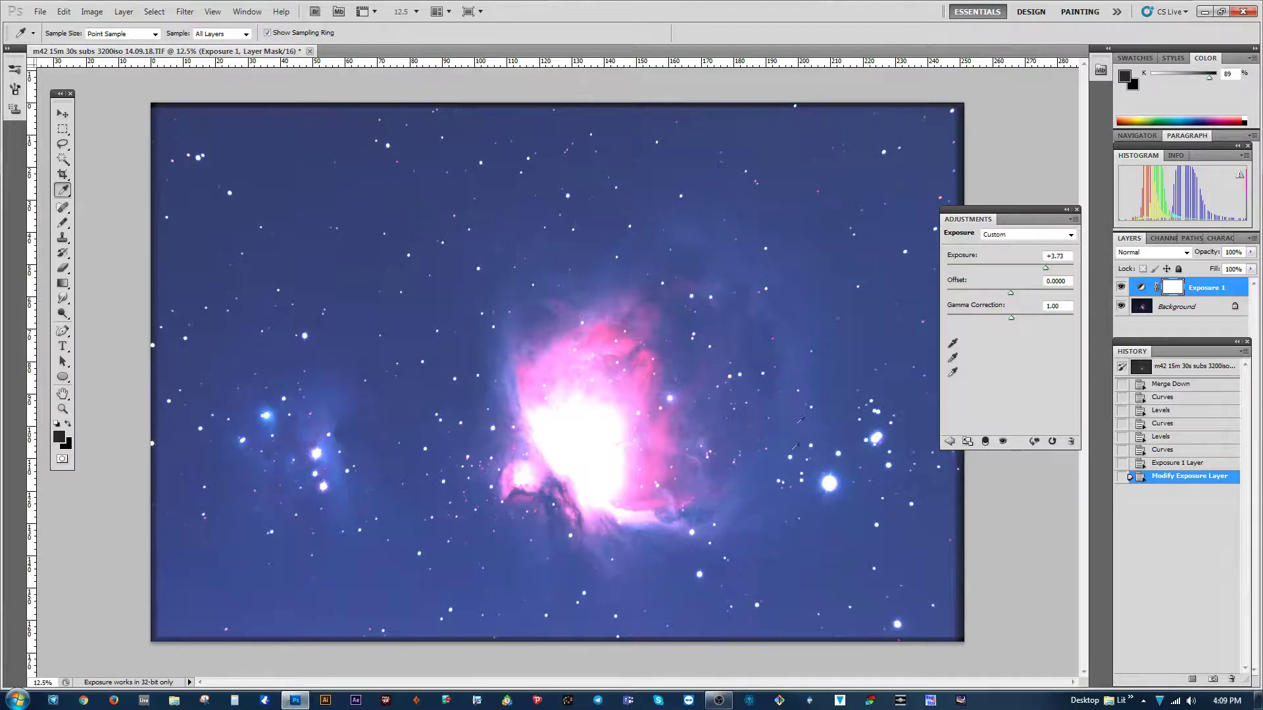
mouse_move(1045, 269)
mouse_down()
mouse_move(1011, 269)
mouse_move(1017, 320)
mouse_up()
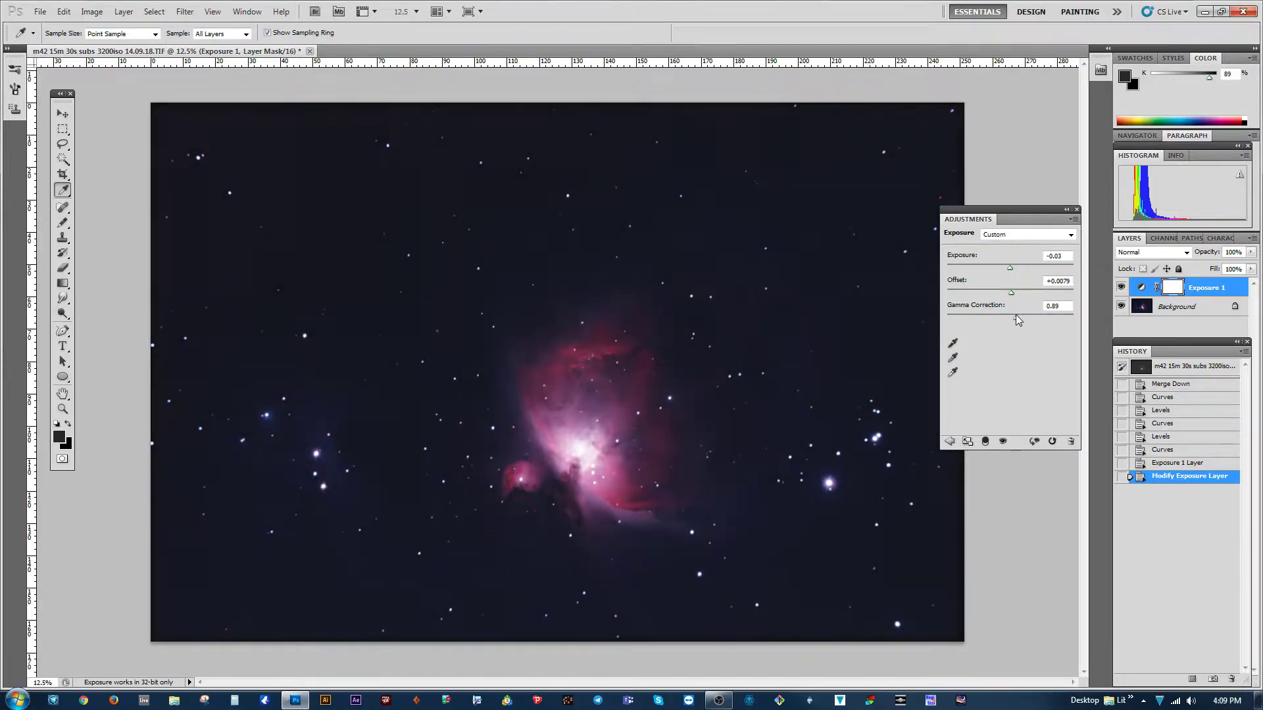
click(1076, 209)
right_click(1178, 287)
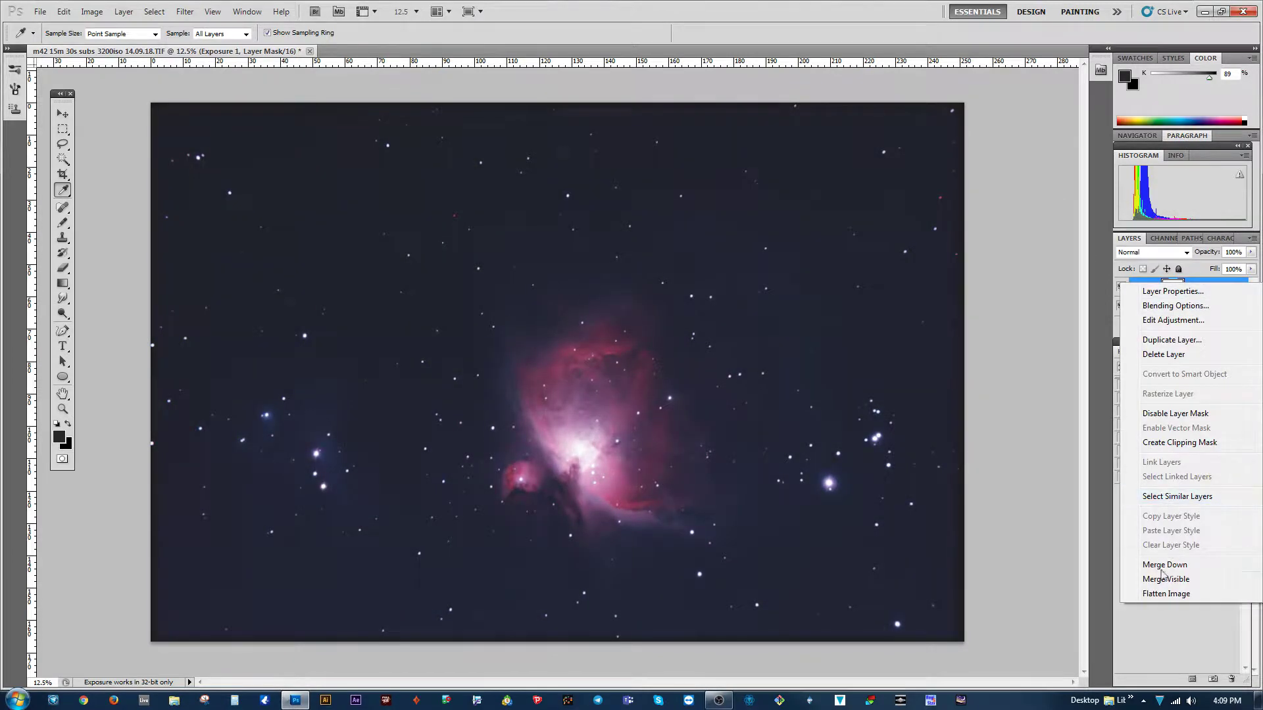
click(1163, 354)
click(594, 254)
- Add an Exposure adjustment layer, reset it, and set Gamma Correction to about 1.4
click(123, 11)
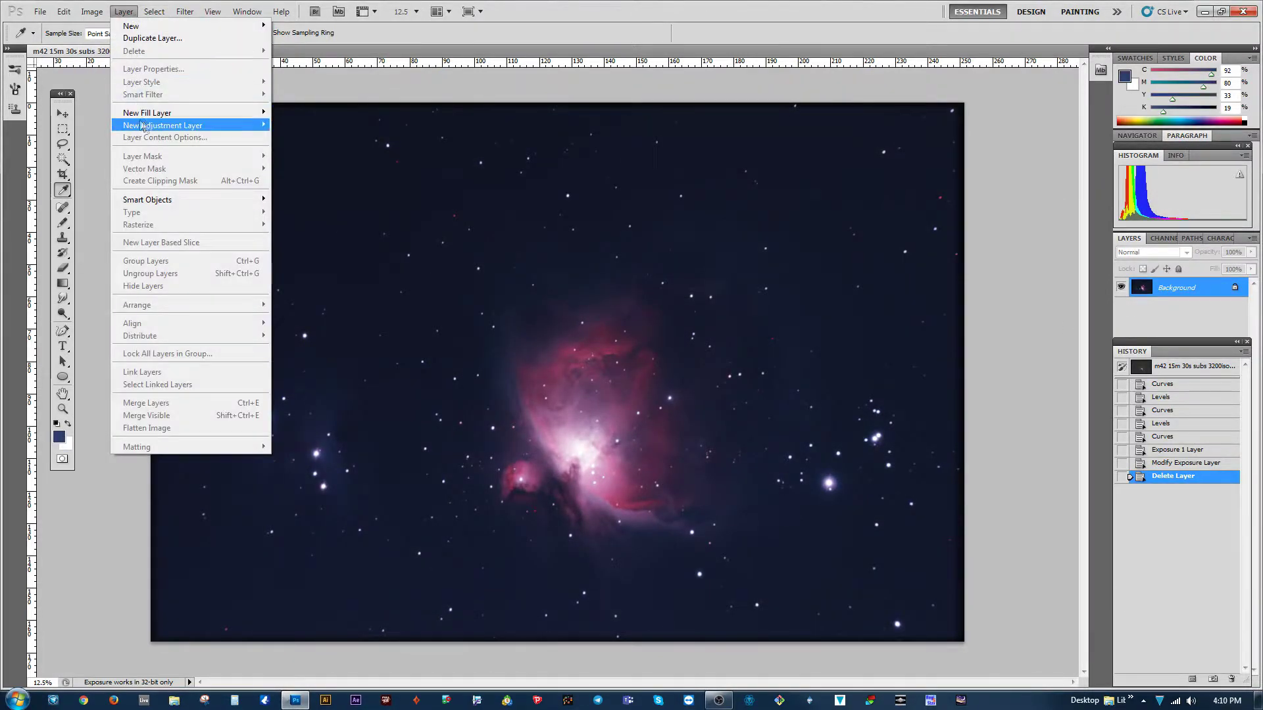
click(309, 162)
click(832, 207)
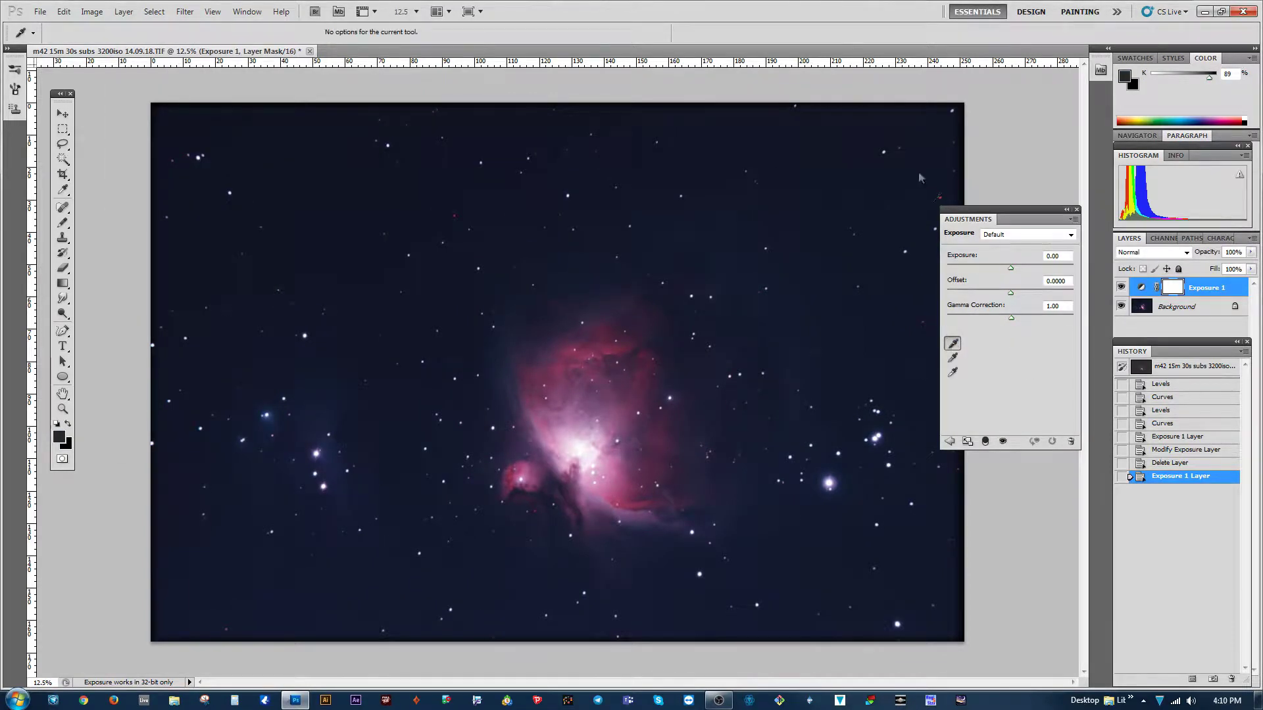
drag(1011, 293, 1002, 293)
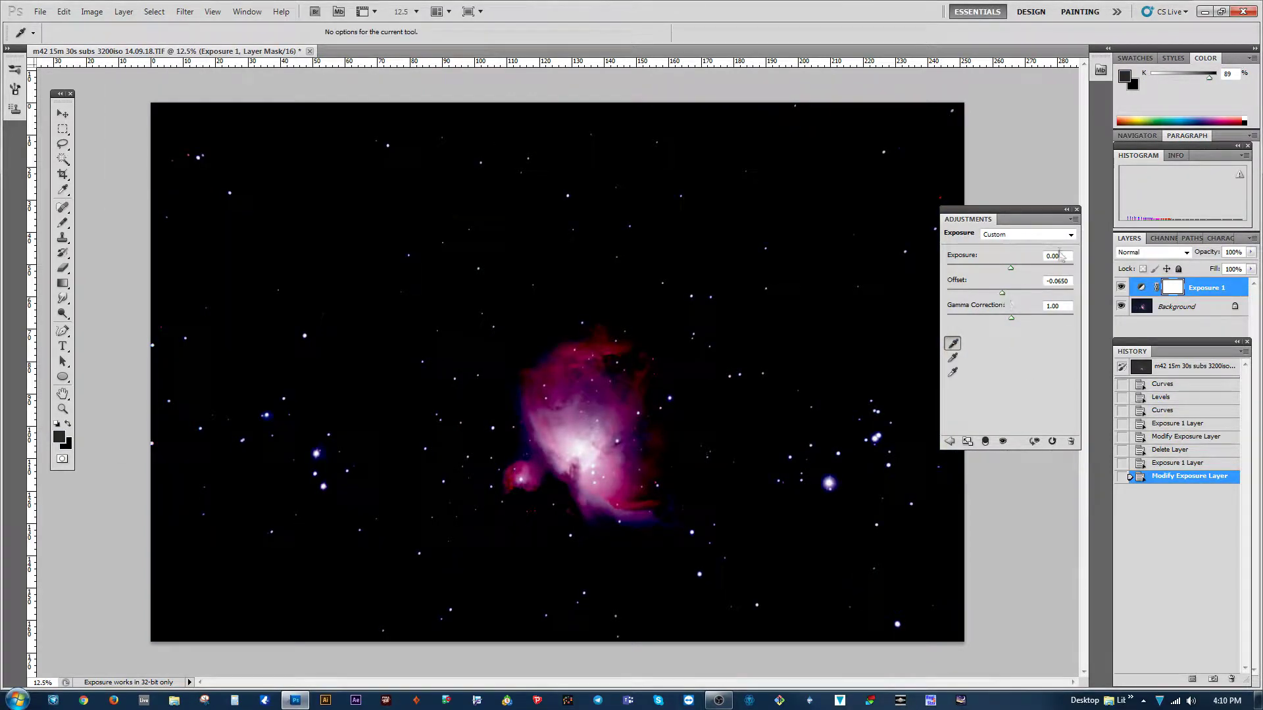
click(1070, 441)
click(658, 260)
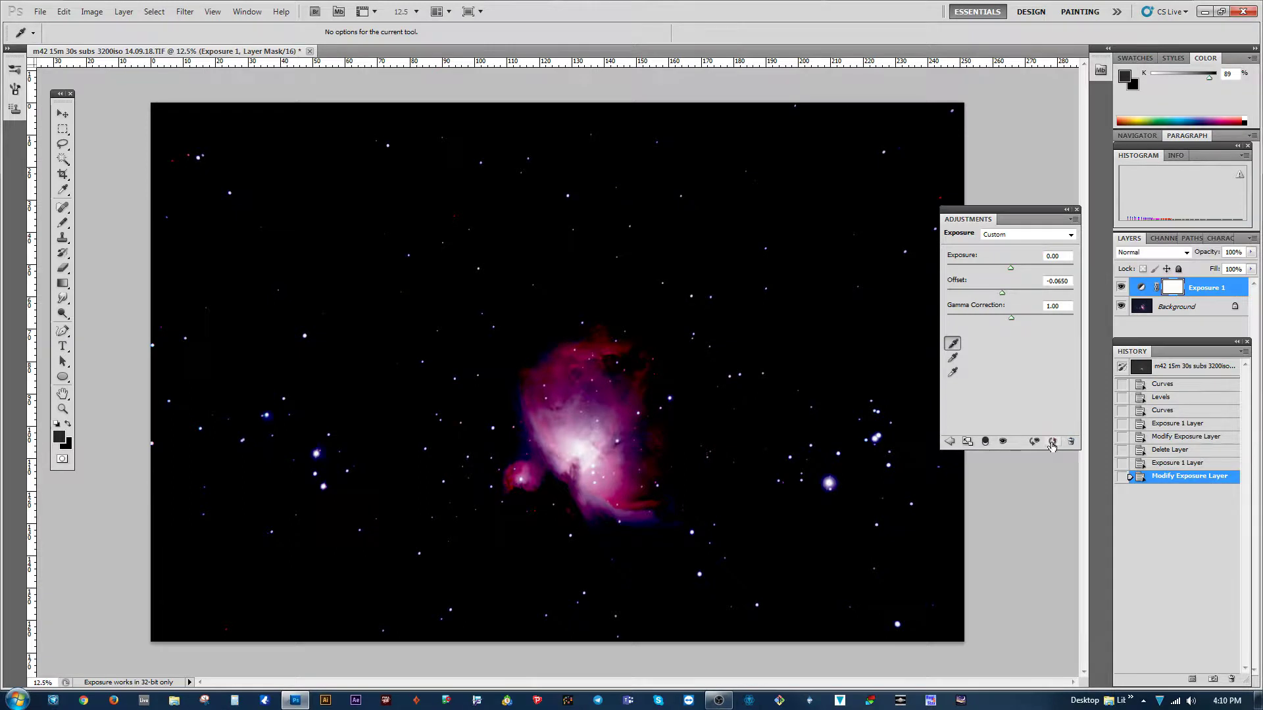
click(1053, 441)
drag(1011, 318, 985, 318)
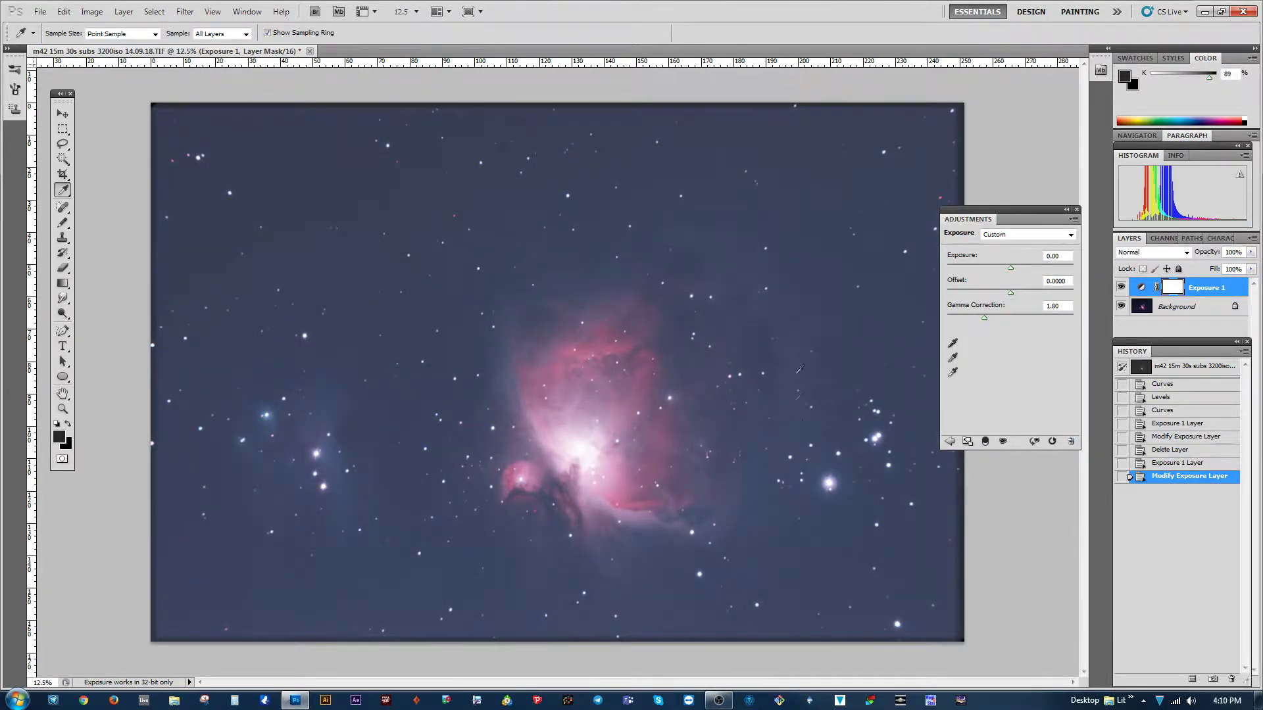
drag(985, 321, 993, 322)
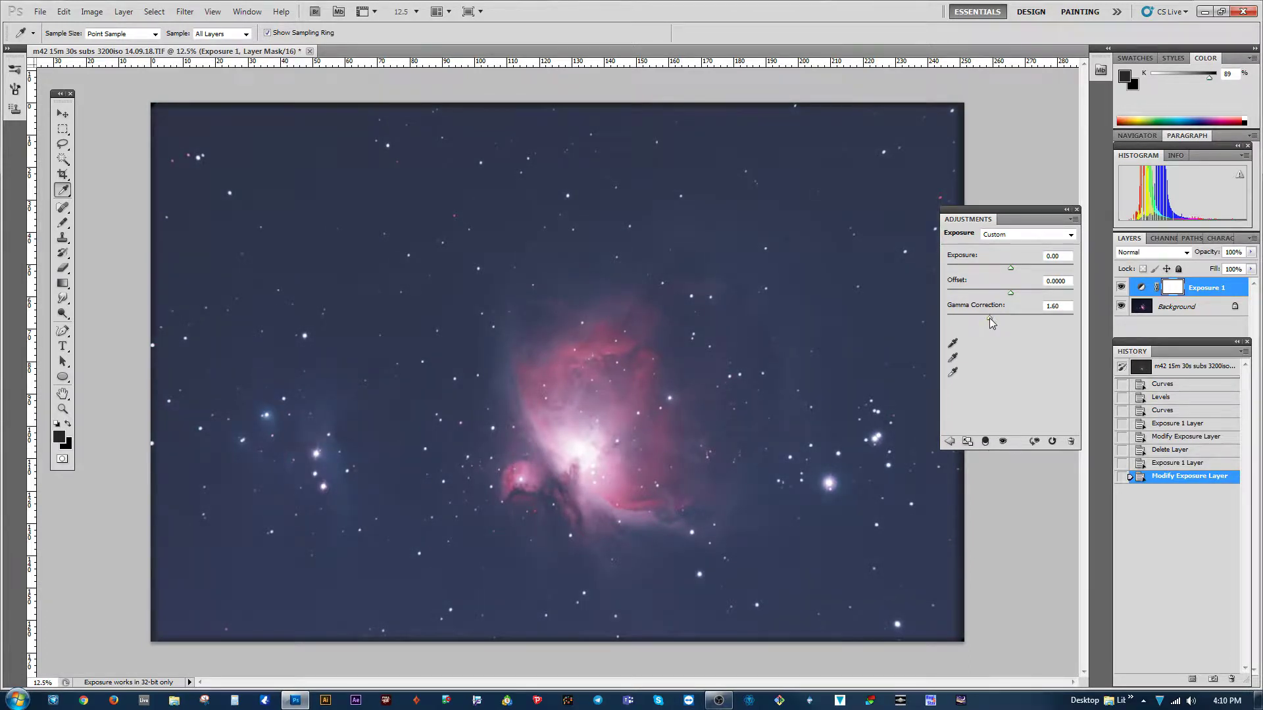
drag(997, 322, 999, 322)
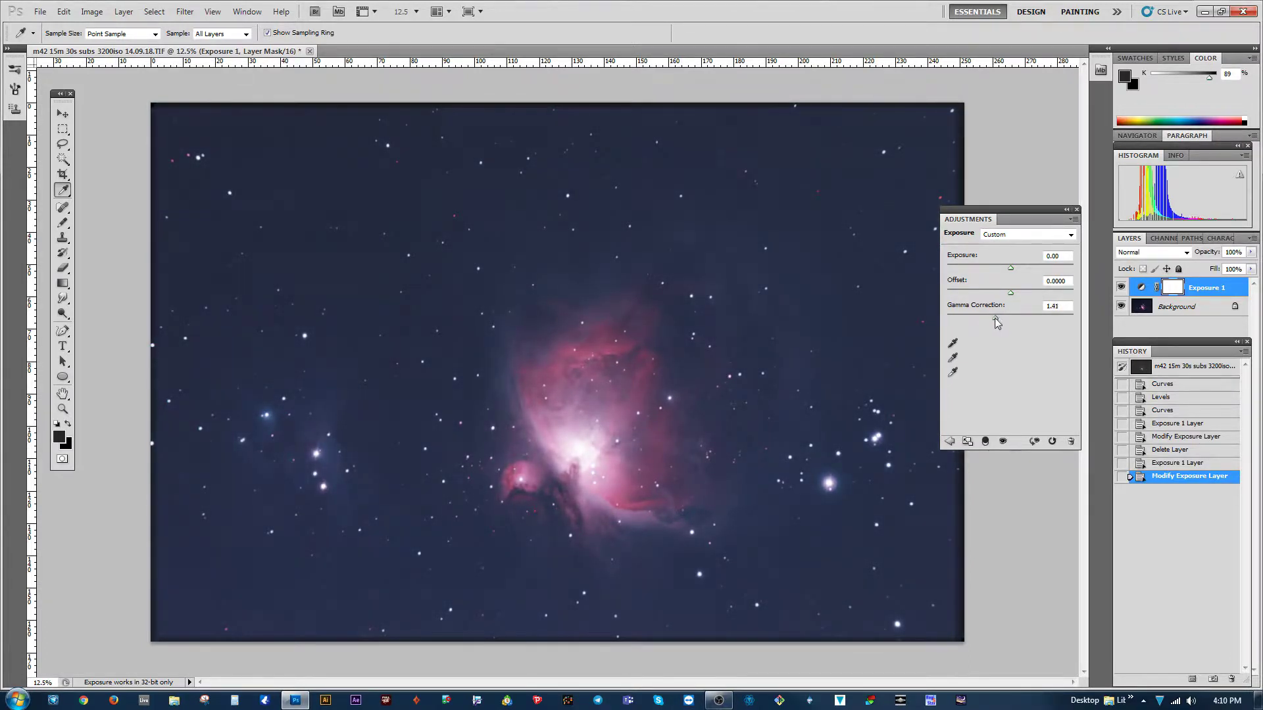
click(1077, 209)
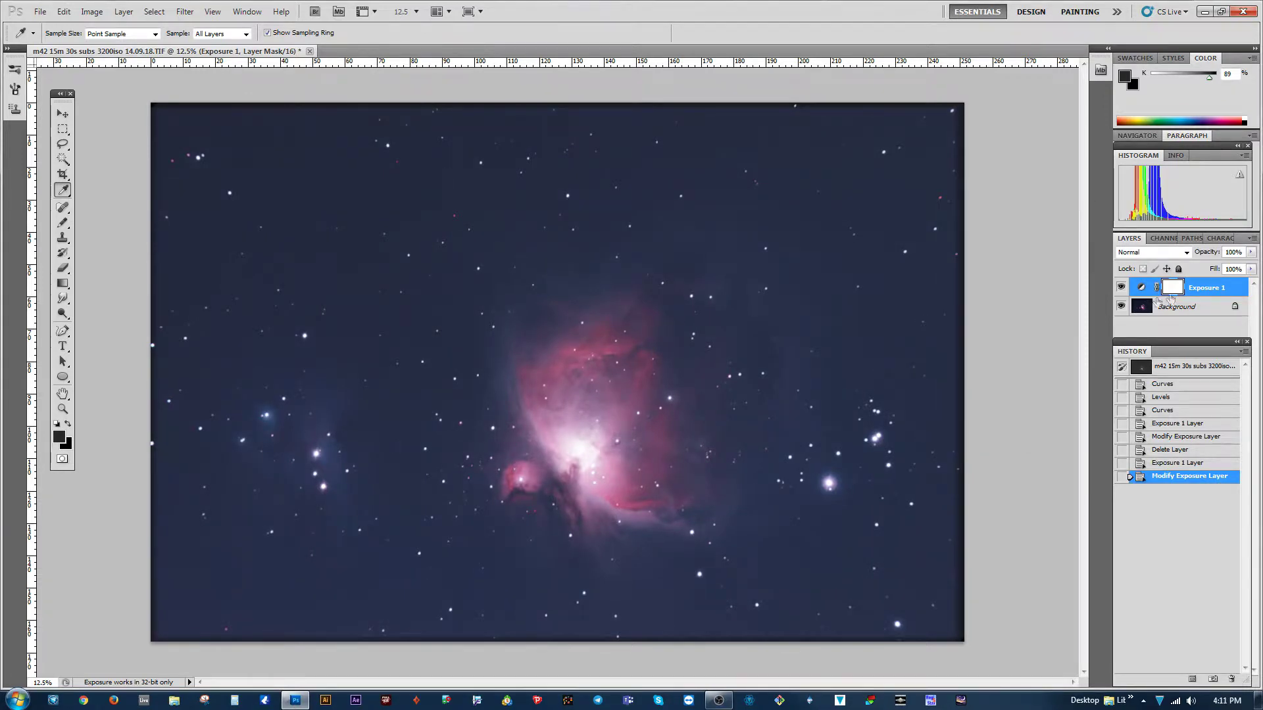
click(124, 12)
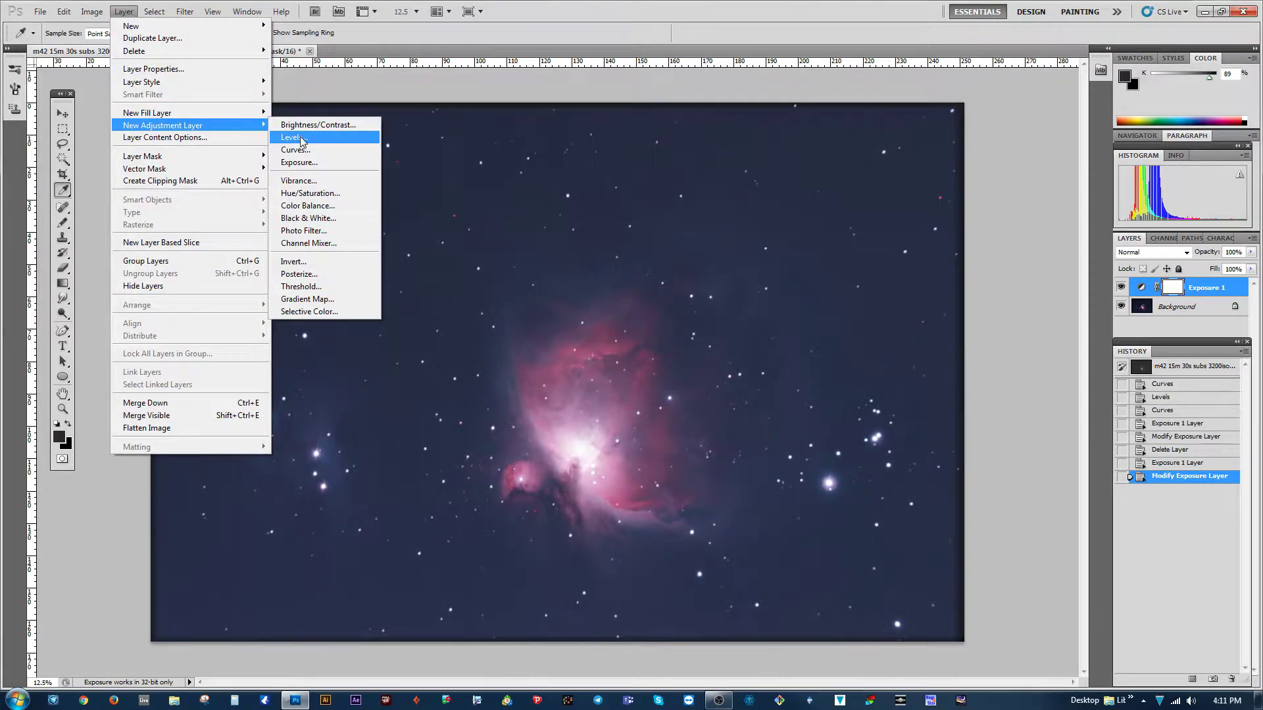
- Add a Levels adjustment layer with its black point sampled from the sky
click(990, 334)
key(ctrl+l)
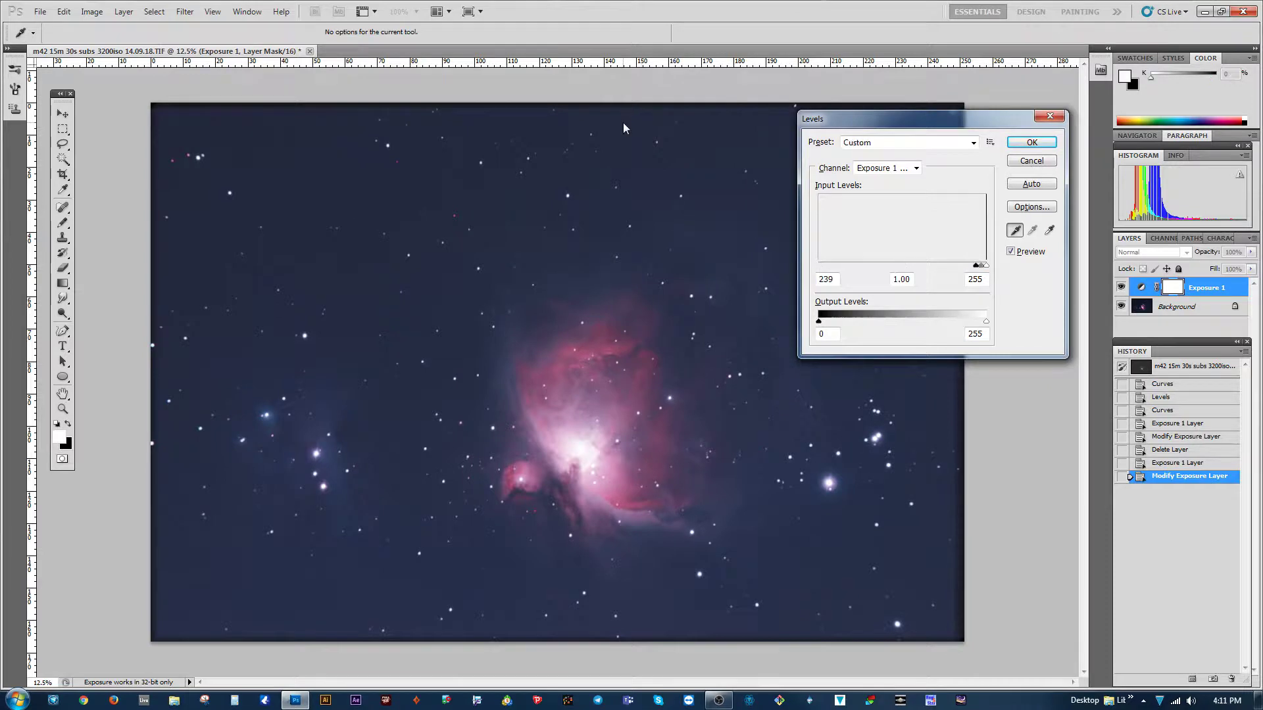
click(1030, 161)
click(124, 12)
click(303, 133)
click(822, 209)
click(952, 276)
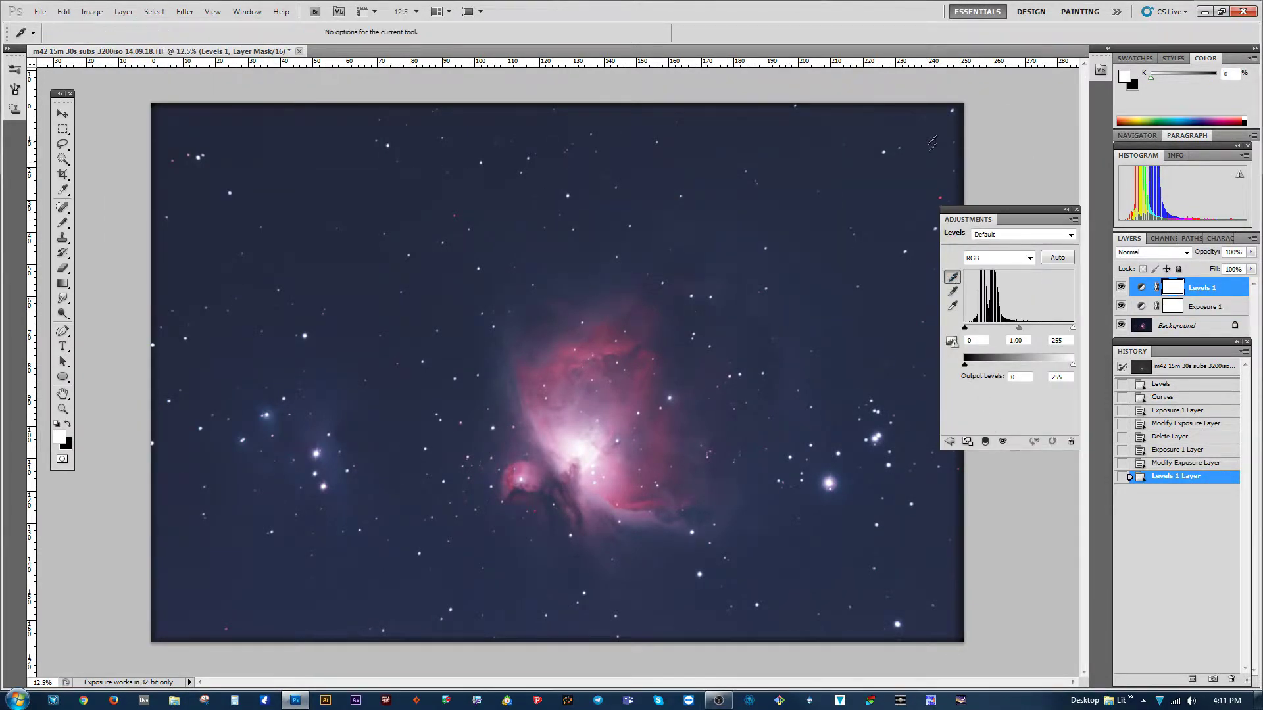
click(929, 147)
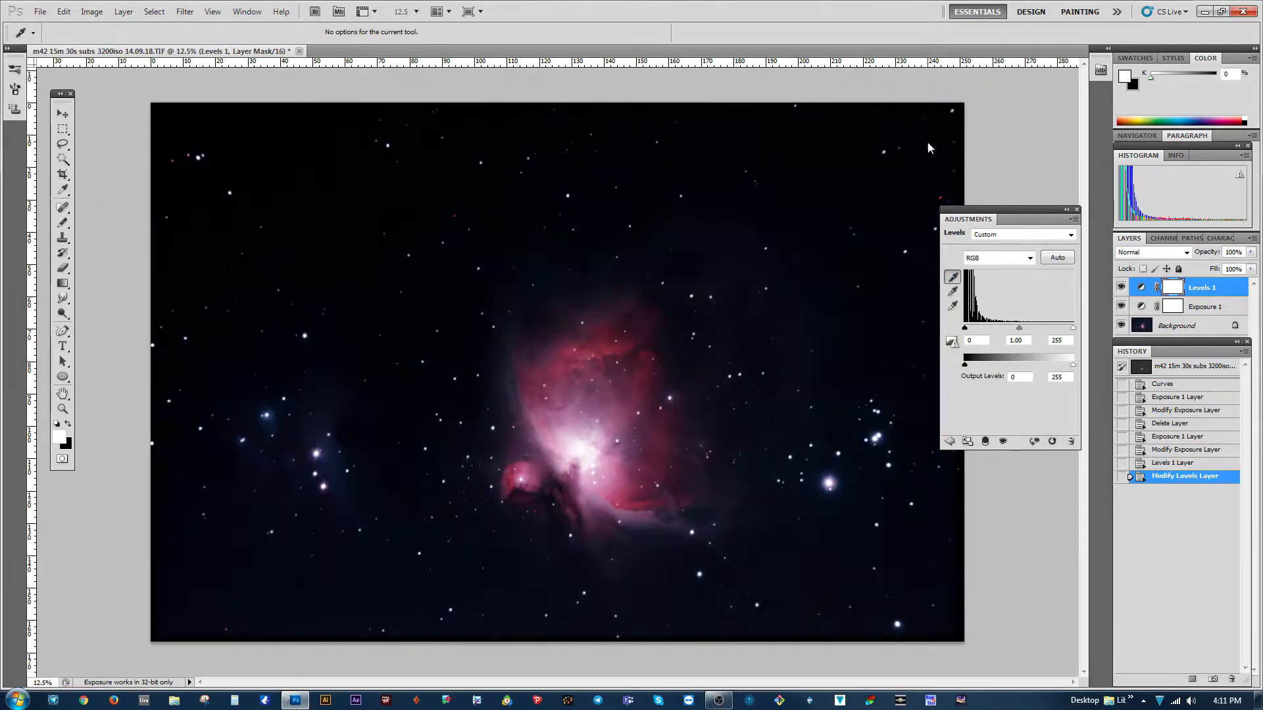
click(1077, 209)
- Set the Levels 1 layer opacity to about 66%
click(1216, 306)
click(1251, 269)
drag(1250, 282, 1254, 287)
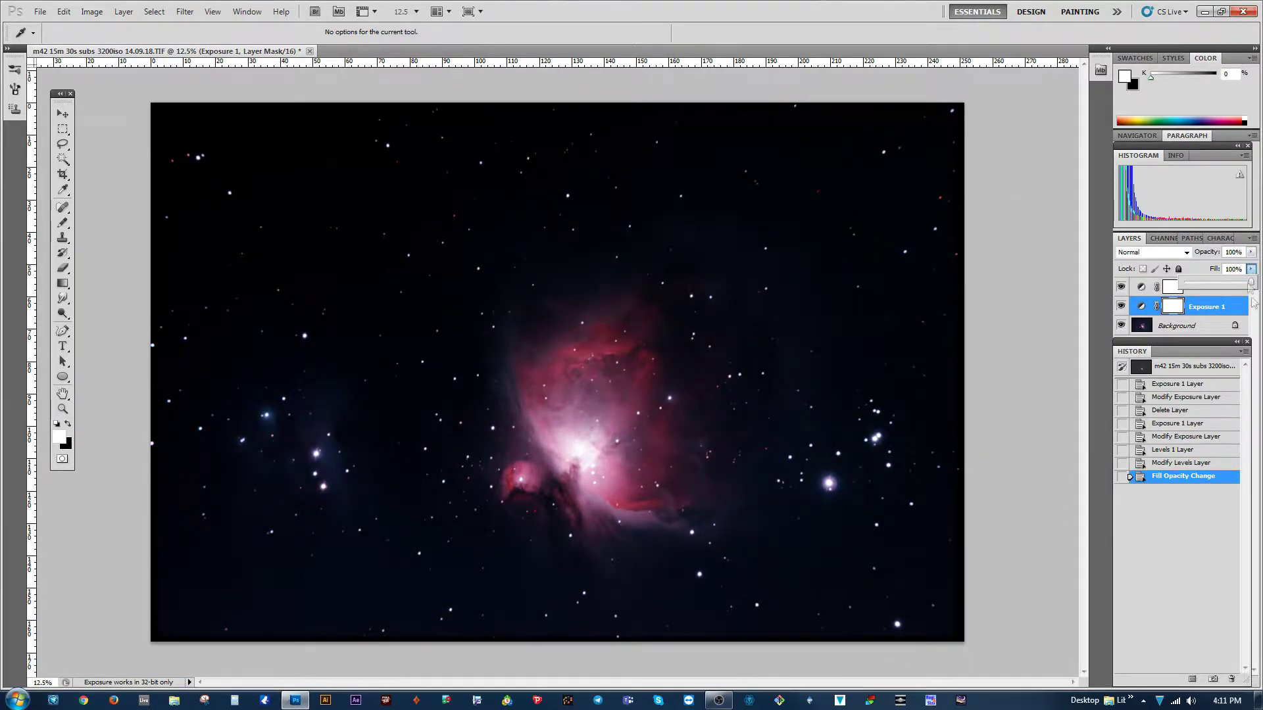
click(1252, 254)
drag(1252, 255, 1198, 271)
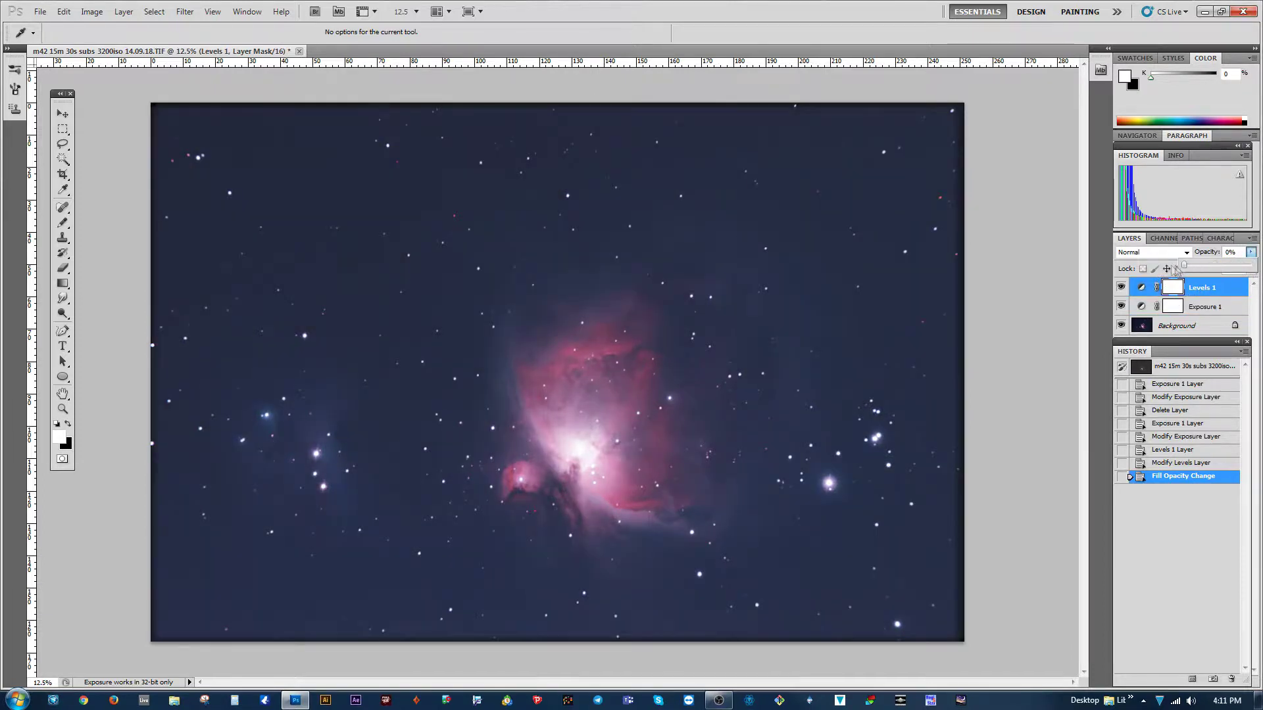
drag(1198, 271, 1224, 271)
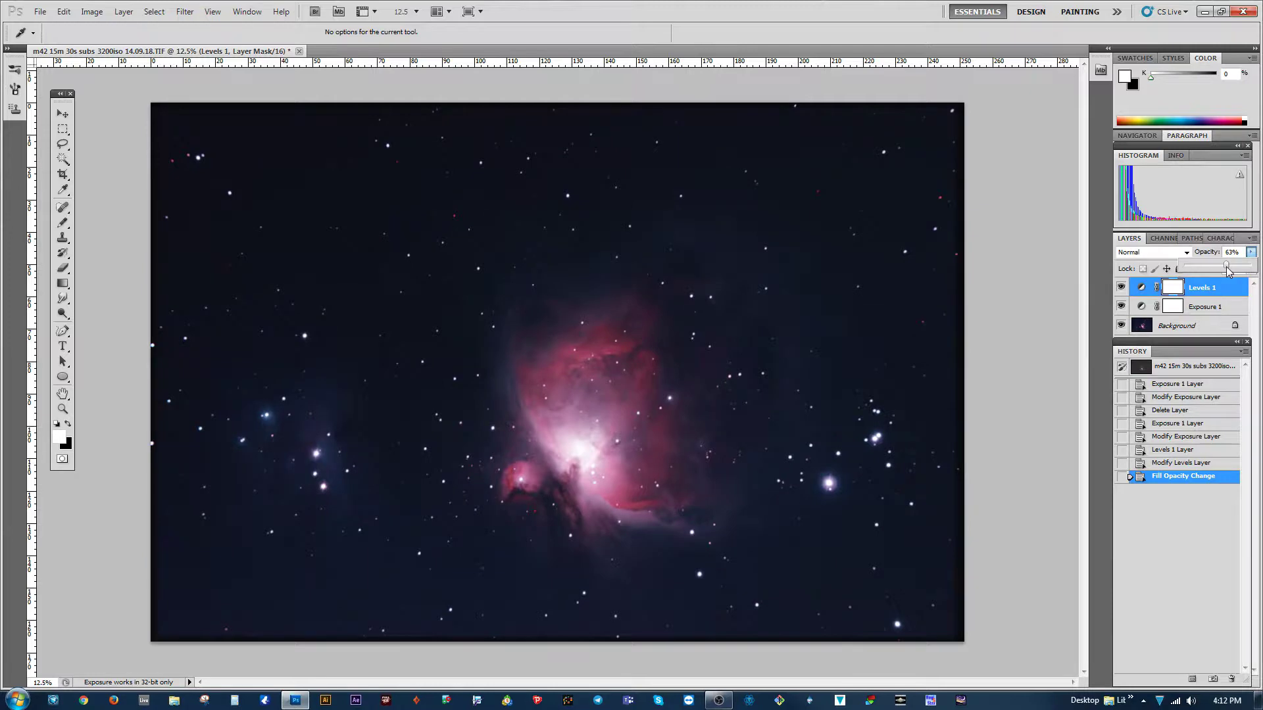
drag(1229, 272, 1229, 271)
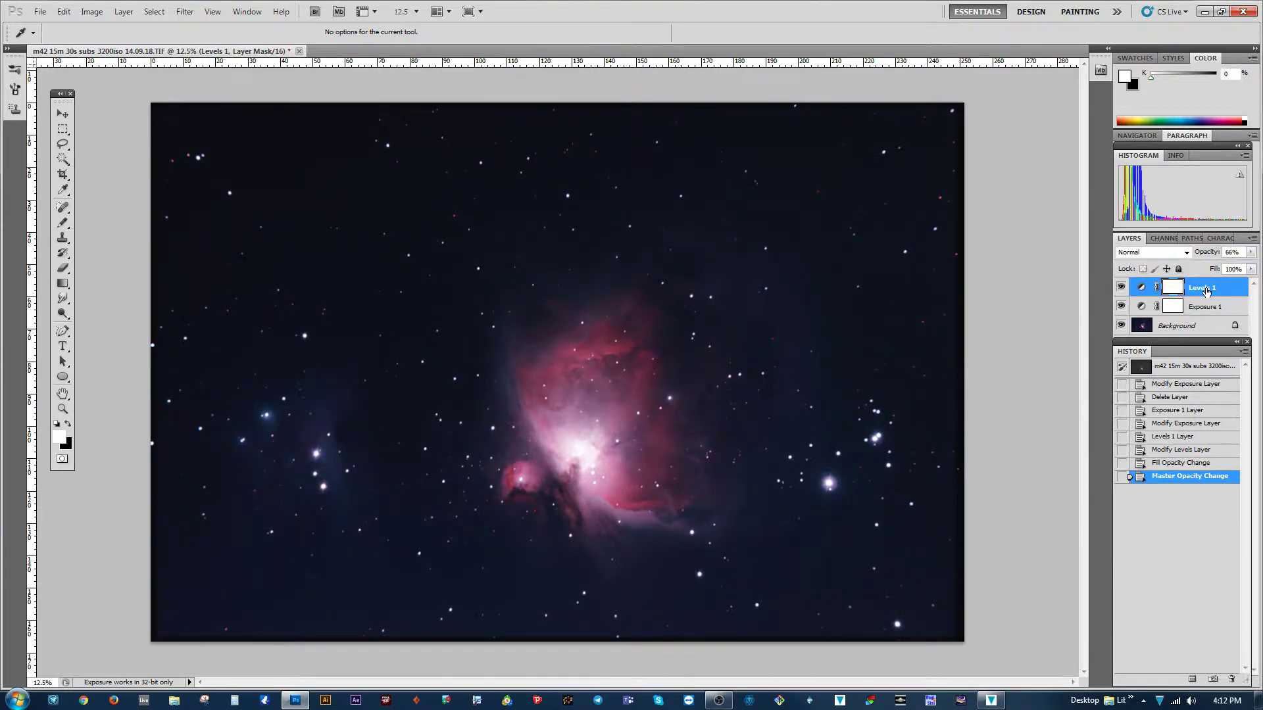
- Merge Levels 1 and Exposure 1 into a single layer at full opacity
right_click(1205, 292)
key(Escape)
shift+click(1198, 307)
right_click(1198, 308)
click(1165, 566)
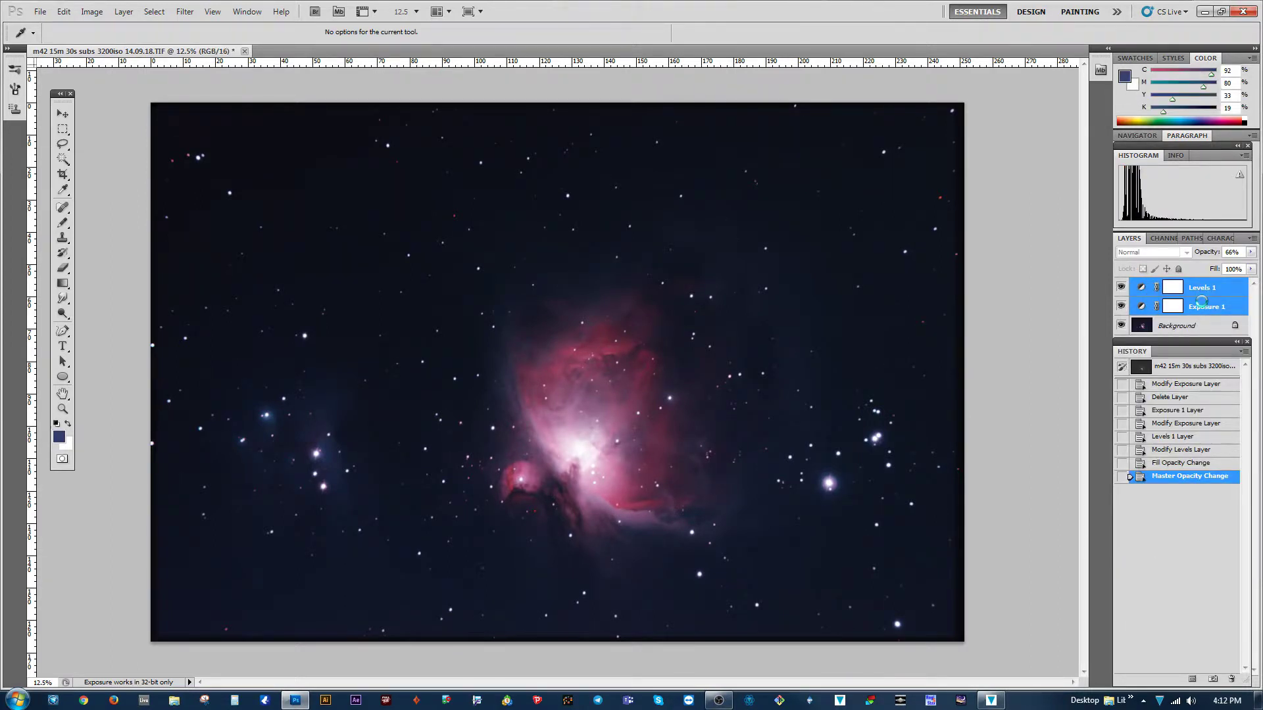
key(ctrl+e)
drag(1250, 252, 1252, 270)
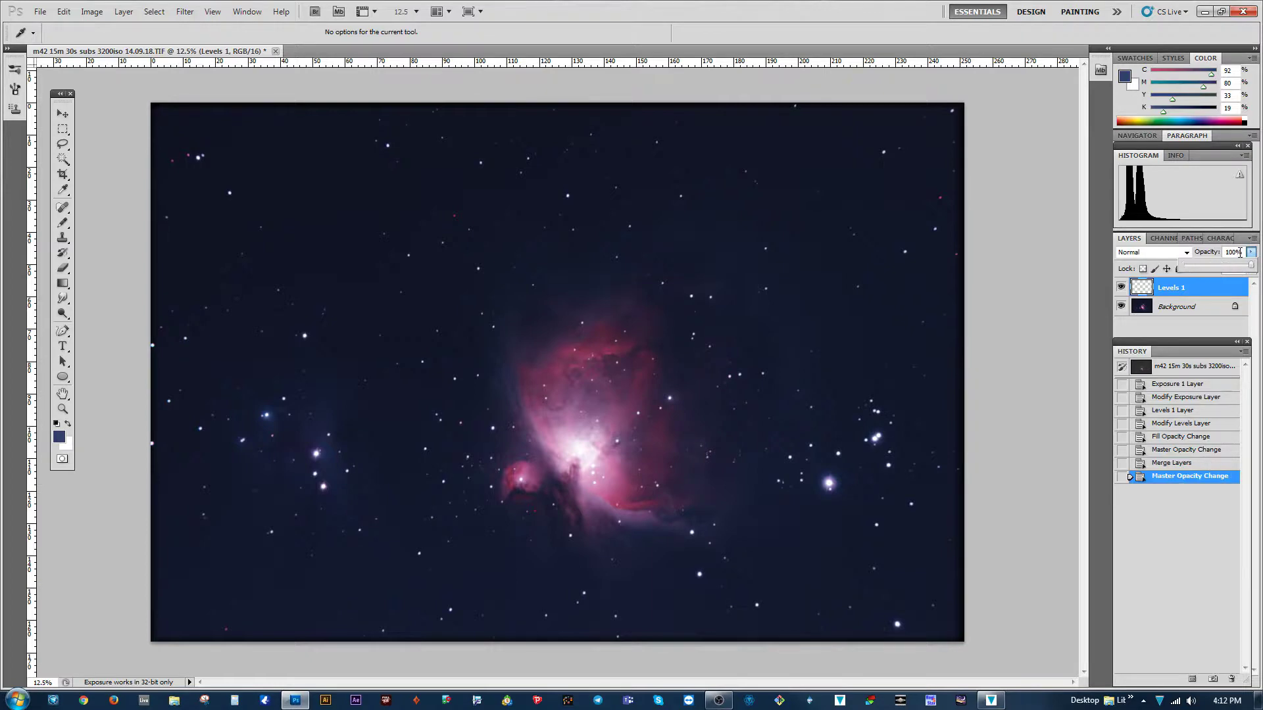
- Undo the opacity change and merge Levels 1 down into the background
right_click(1193, 291)
click(64, 11)
click(66, 50)
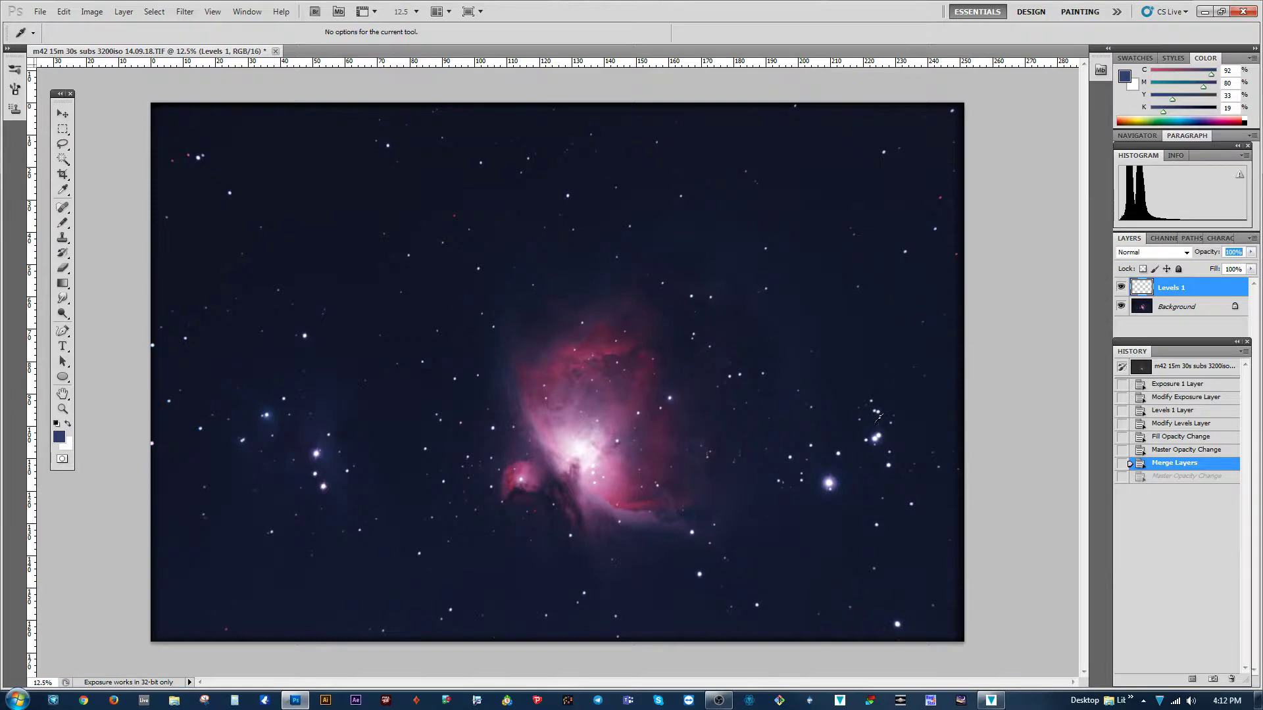
click(1042, 369)
click(651, 256)
right_click(1184, 287)
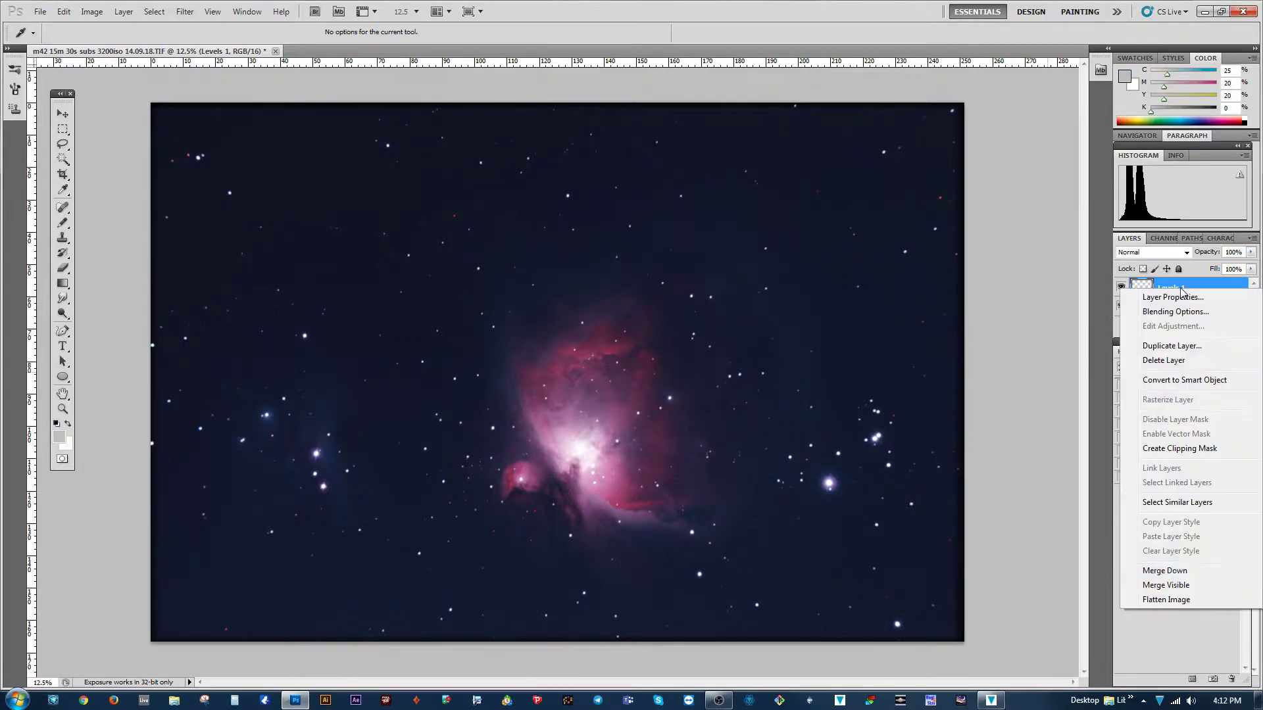
click(1196, 570)
- Try a Curves black-point sample on a dark sky area, then close it unapplied
key(ctrl+m)
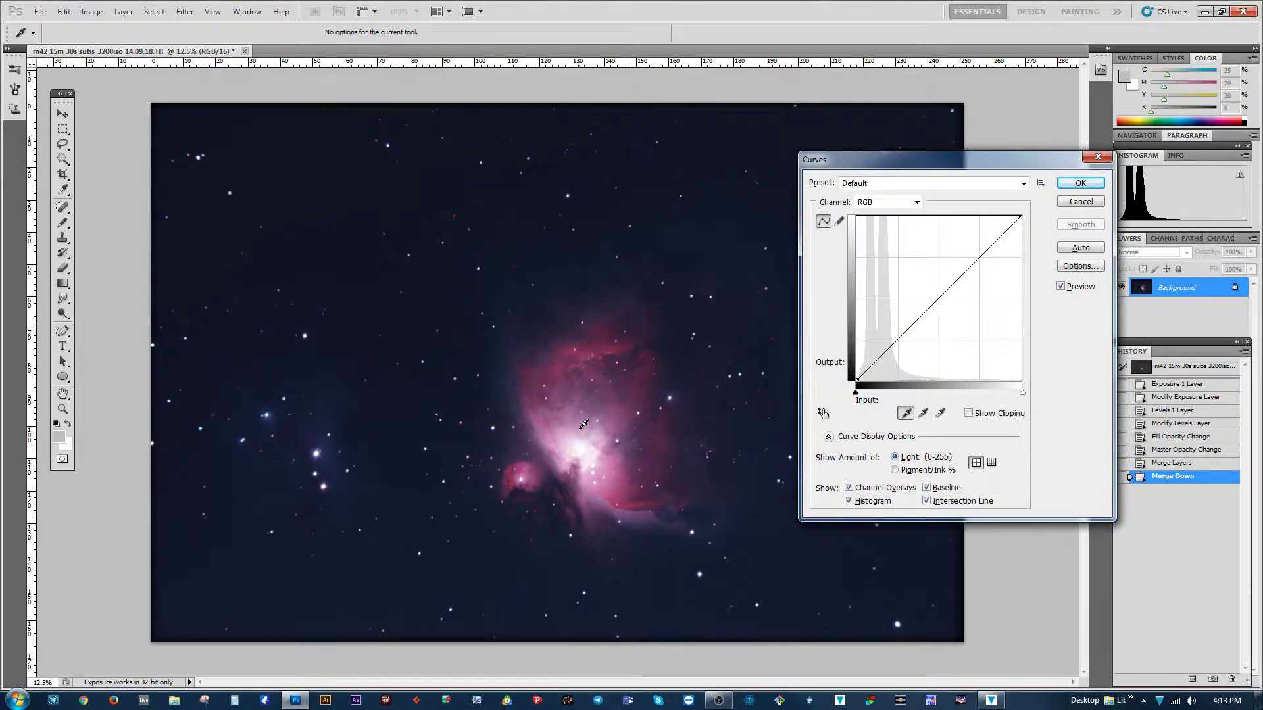
click(906, 414)
click(184, 127)
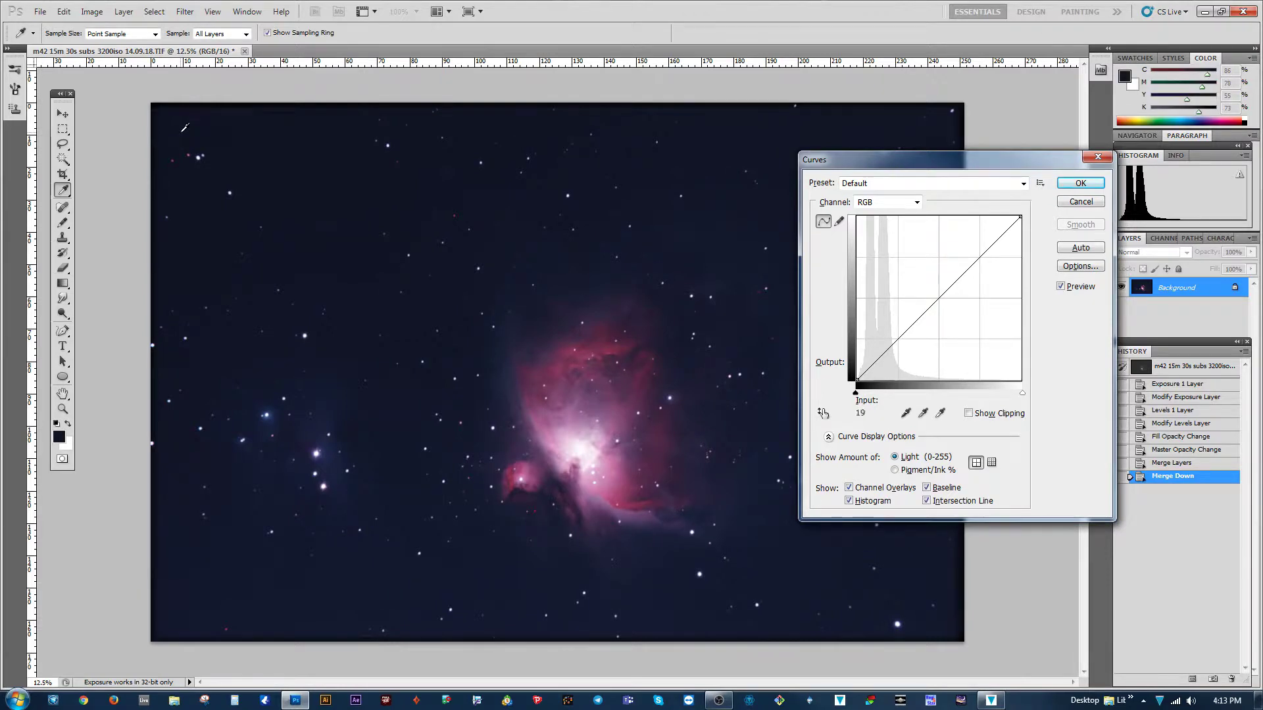
click(1081, 201)
- Raise the Blue channel's Levels black input to 8
key(ctrl+l)
click(901, 168)
click(895, 190)
click(819, 266)
click(900, 168)
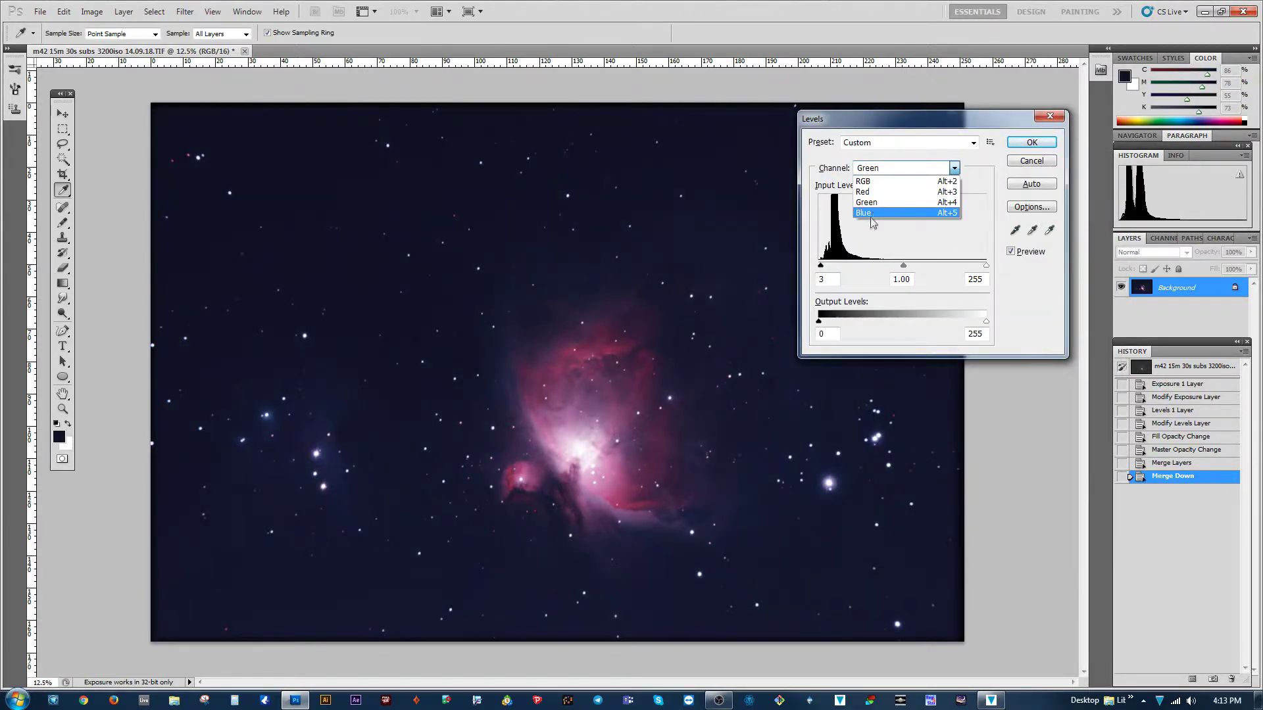
click(878, 209)
drag(819, 266, 824, 265)
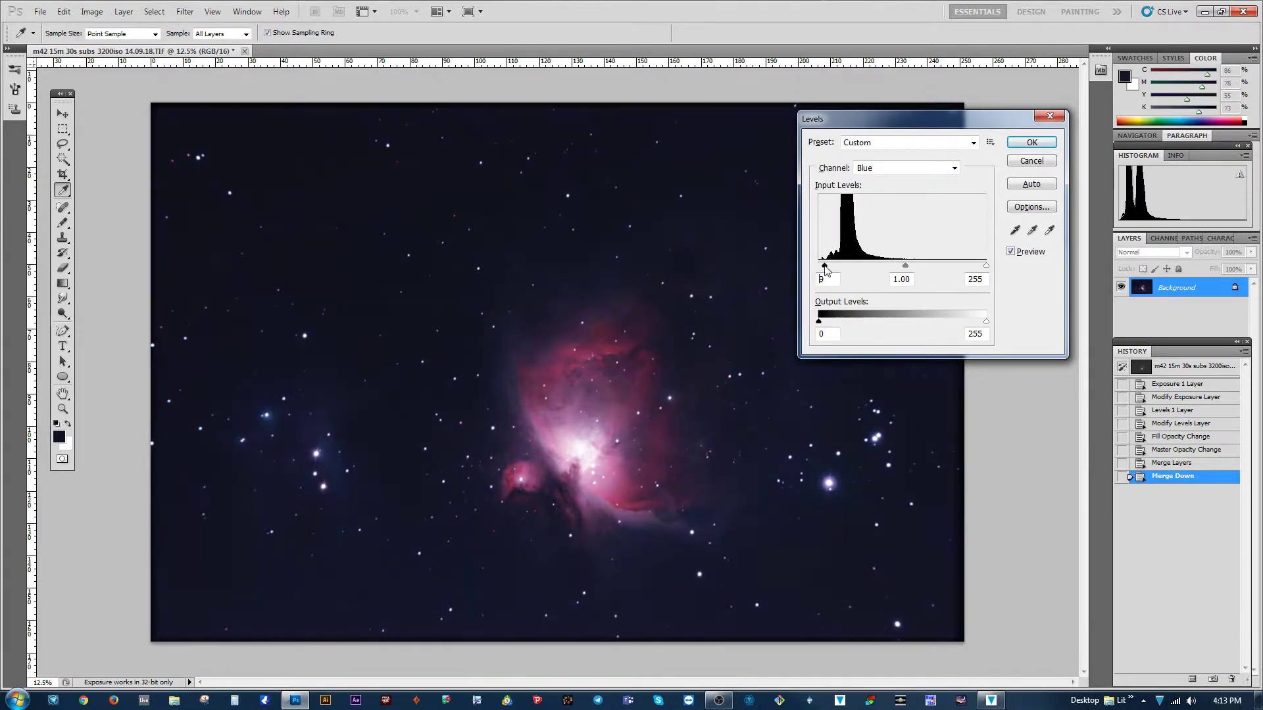
key(Return)
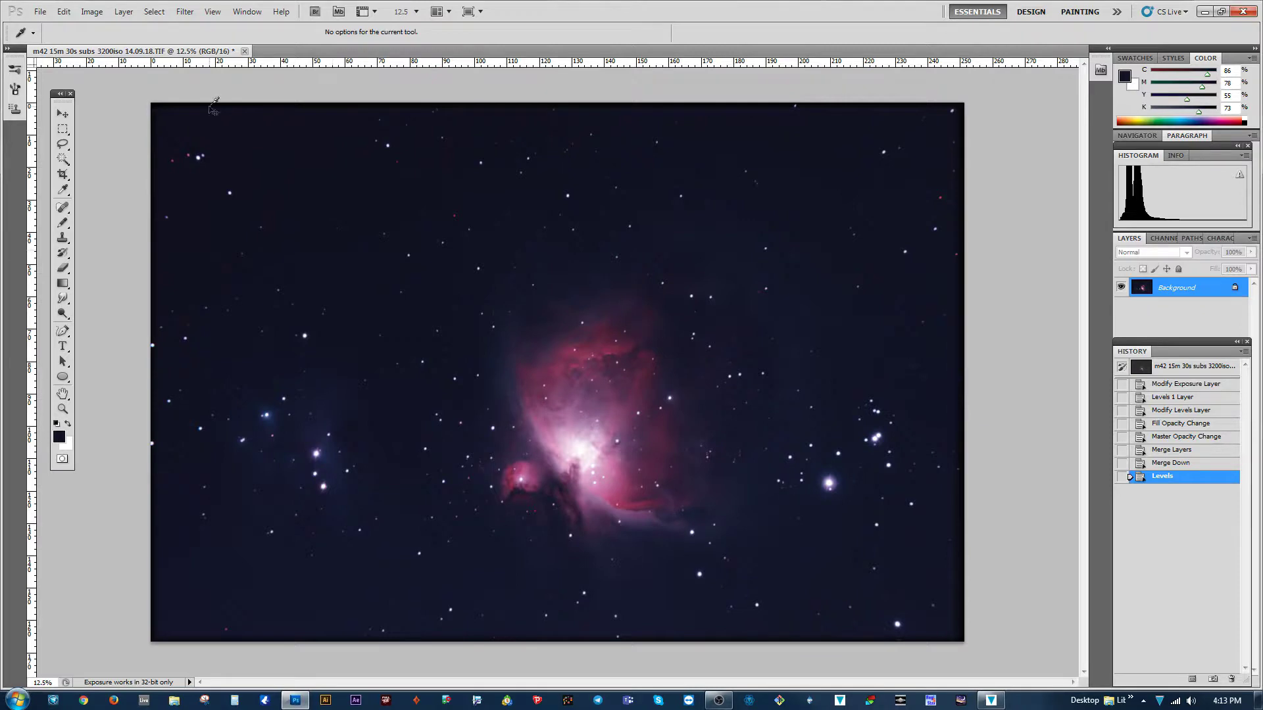
key(ctrl+l)
key(Escape)
- Add a Levels adjustment layer and set its black point by sampling the dark sky
click(124, 11)
click(292, 138)
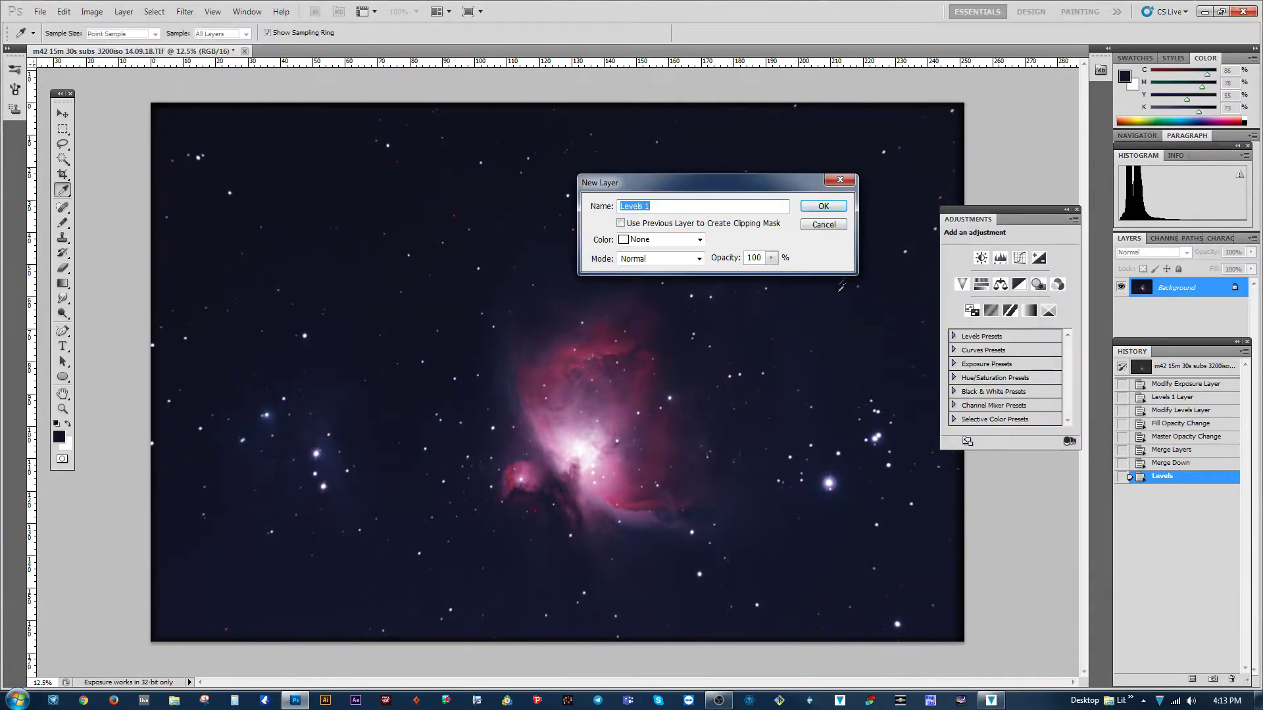
click(819, 209)
click(952, 277)
click(922, 128)
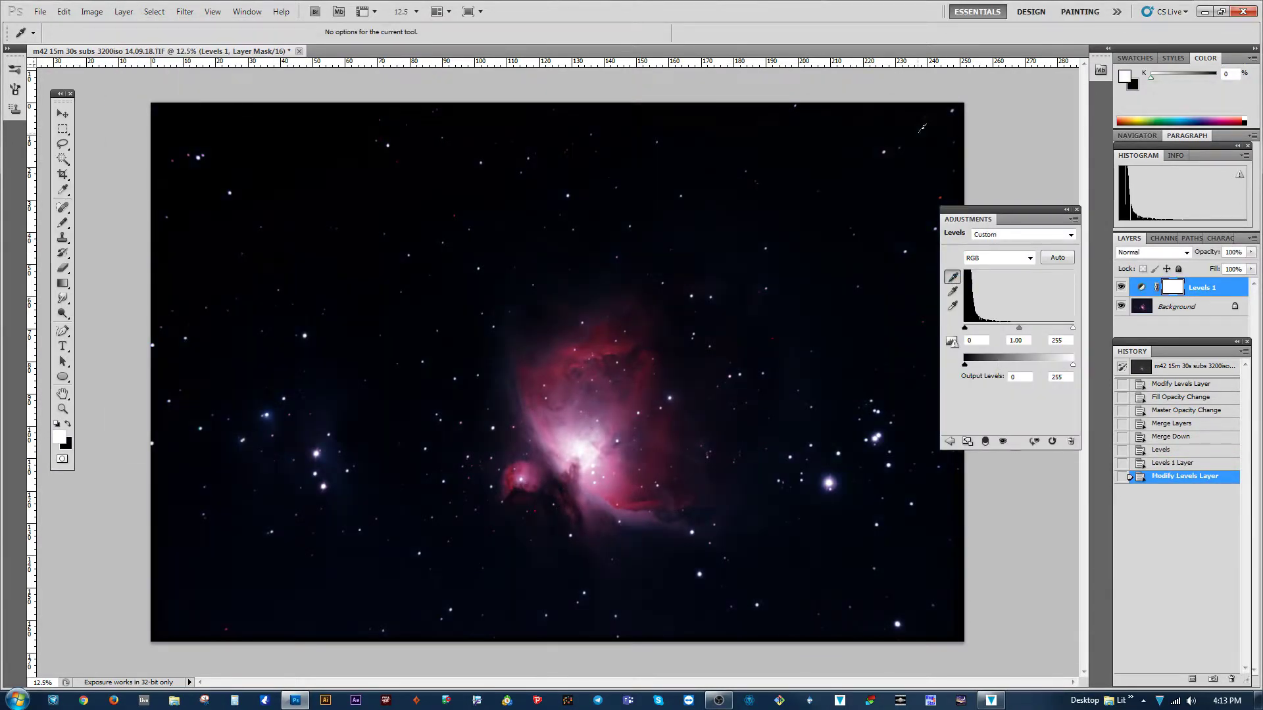
- Lower the Levels 1 opacity to about 33% and merge it into the background
click(1076, 209)
mouse_move(1250, 252)
mouse_down()
mouse_move(1229, 272)
mouse_move(1177, 272)
mouse_move(1205, 266)
mouse_up()
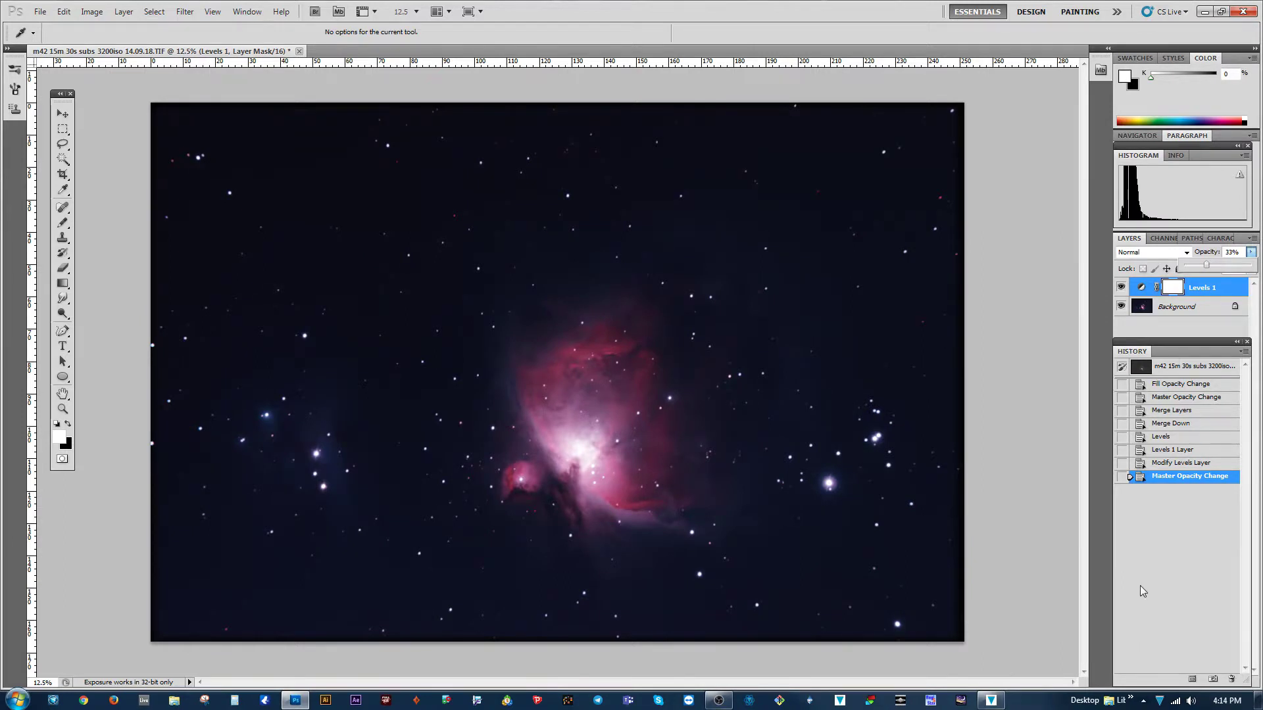
right_click(1183, 289)
click(1170, 572)
click(92, 11)
mouse_move(112, 45)
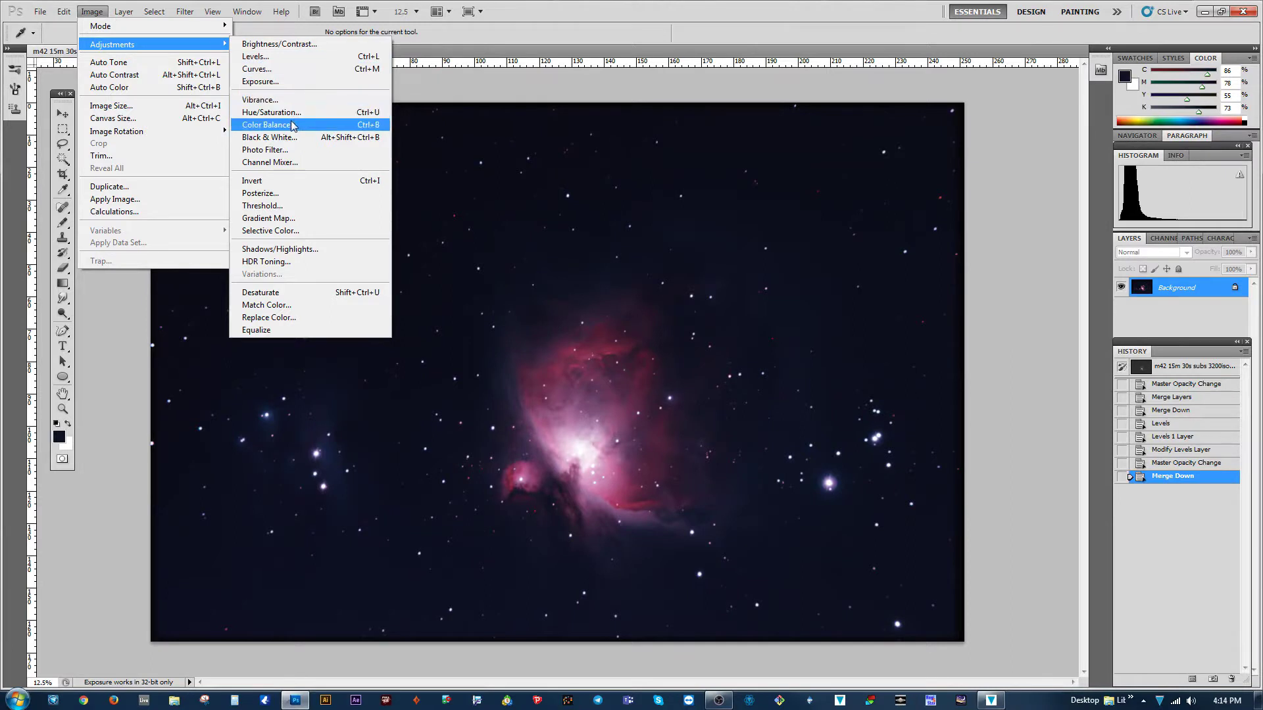
- Shift the midtones slightly toward cyan with a Color Balance adjustment
click(269, 125)
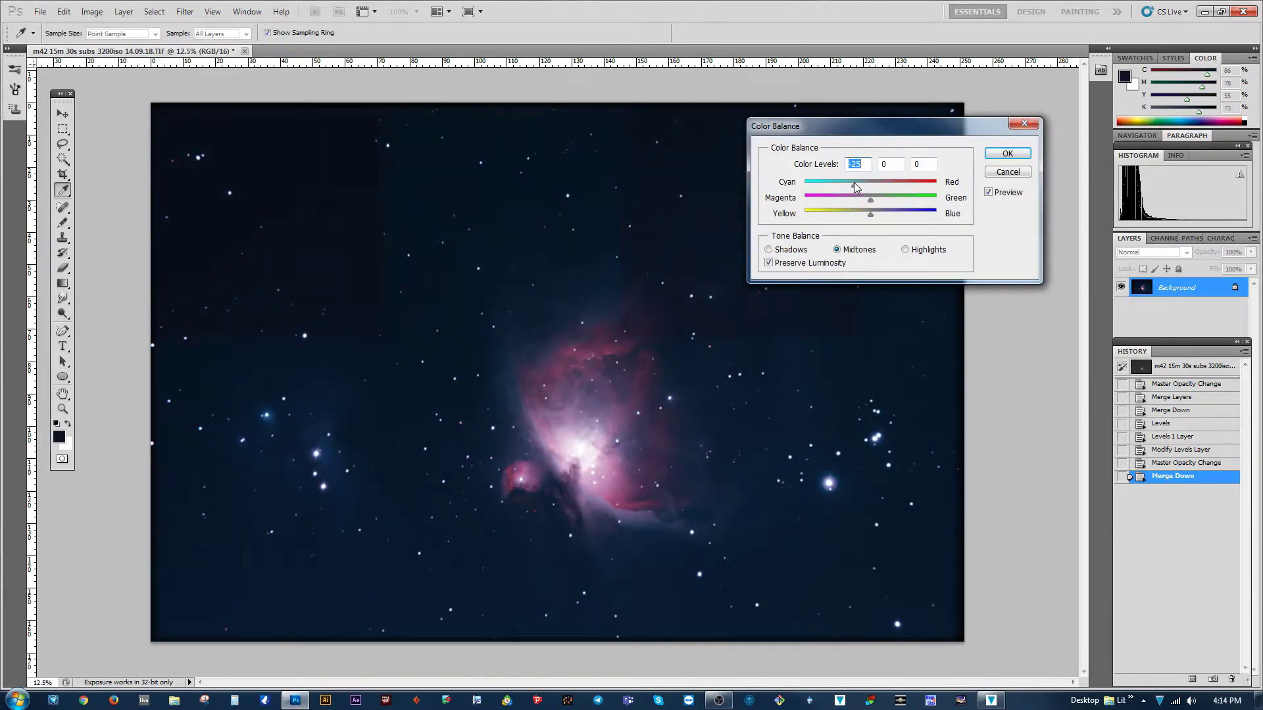
drag(859, 187, 862, 190)
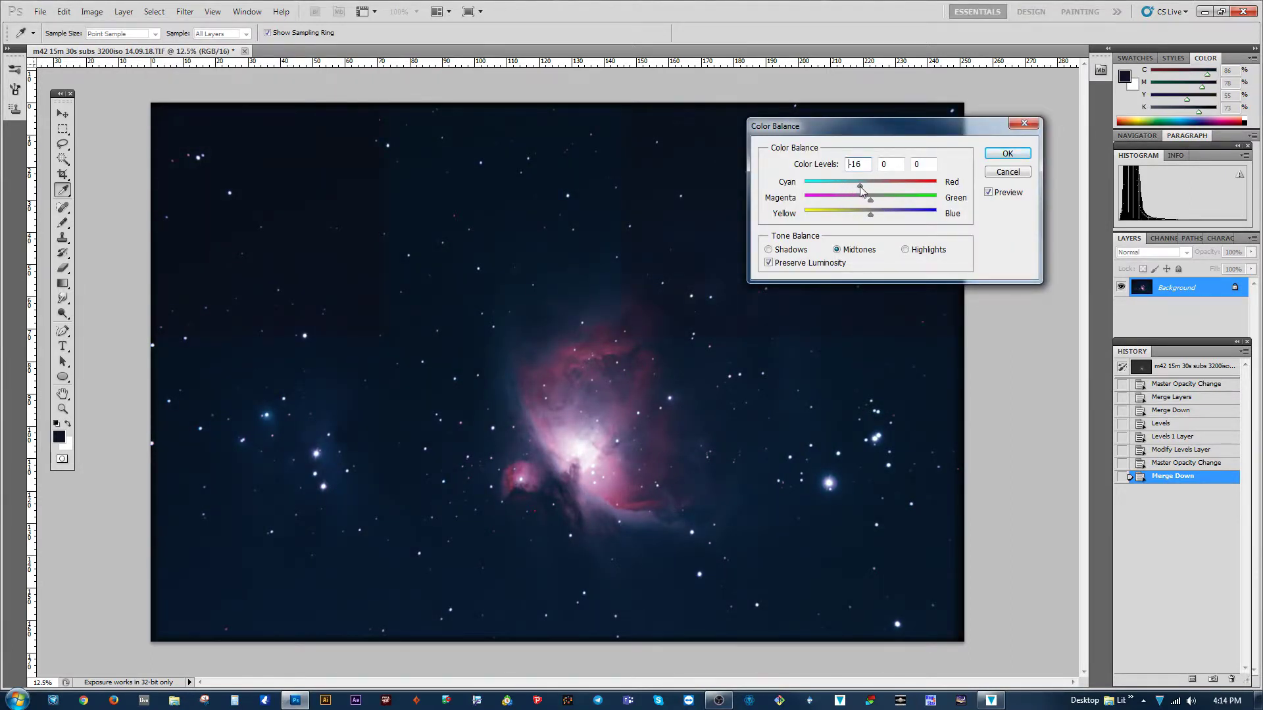
click(1012, 161)
click(92, 11)
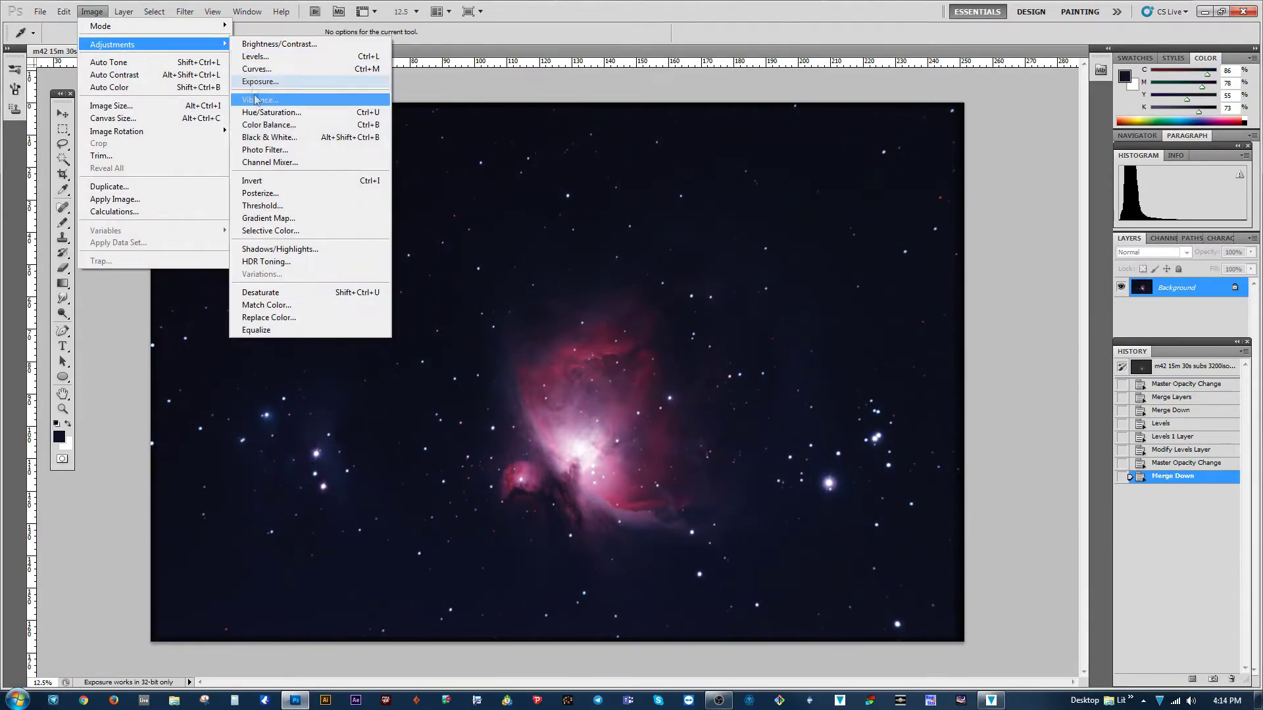
- Add a Color Balance adjustment layer setting Cyan–Red to -17 and Magenta–Green slightly negative
click(325, 206)
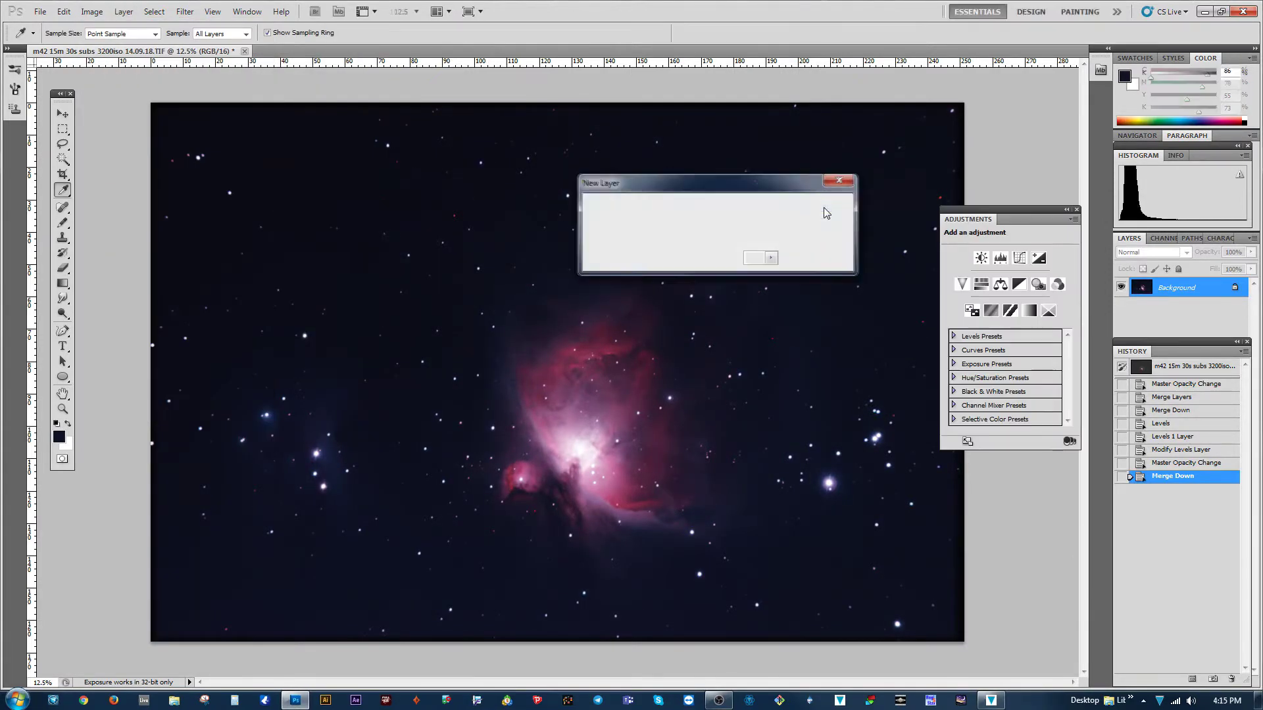
click(826, 207)
drag(988, 320, 986, 321)
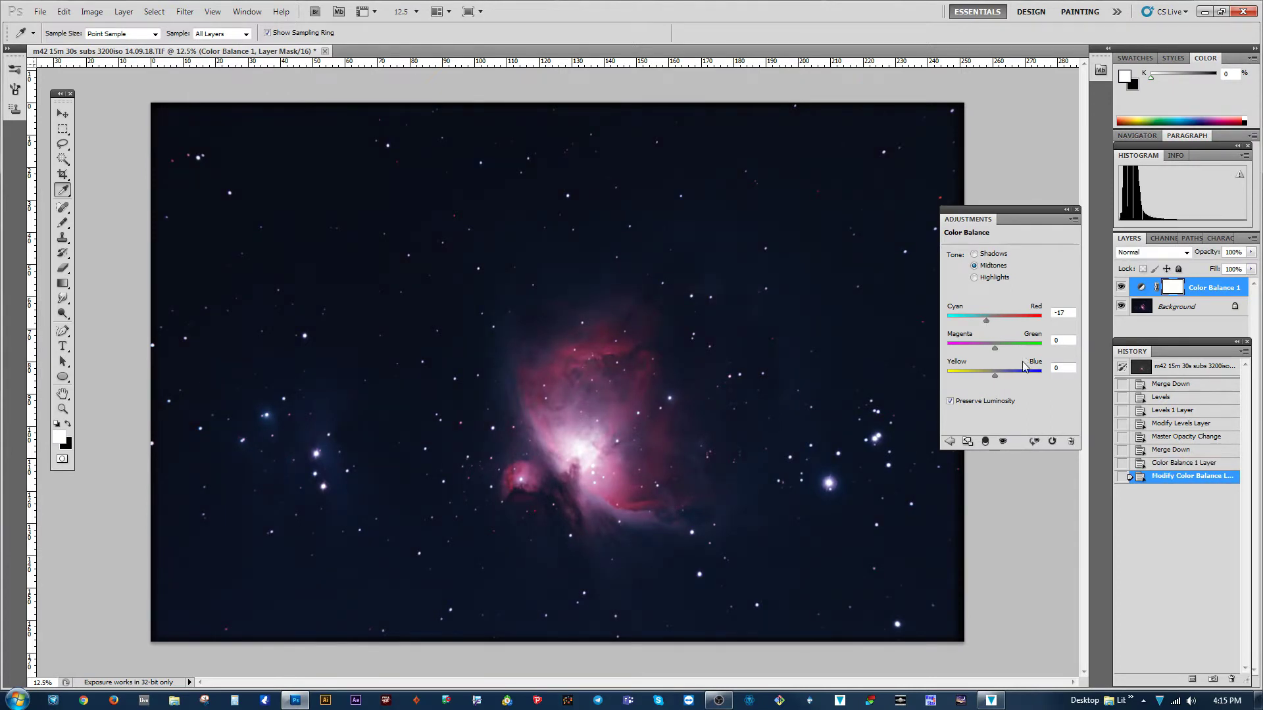
click(590, 404)
click(592, 309)
drag(996, 349, 991, 349)
- Set Color Balance 1 to 66% opacity and merge it into the background
click(1077, 209)
mouse_move(1251, 252)
mouse_down()
mouse_move(1139, 278)
mouse_move(1230, 270)
mouse_up()
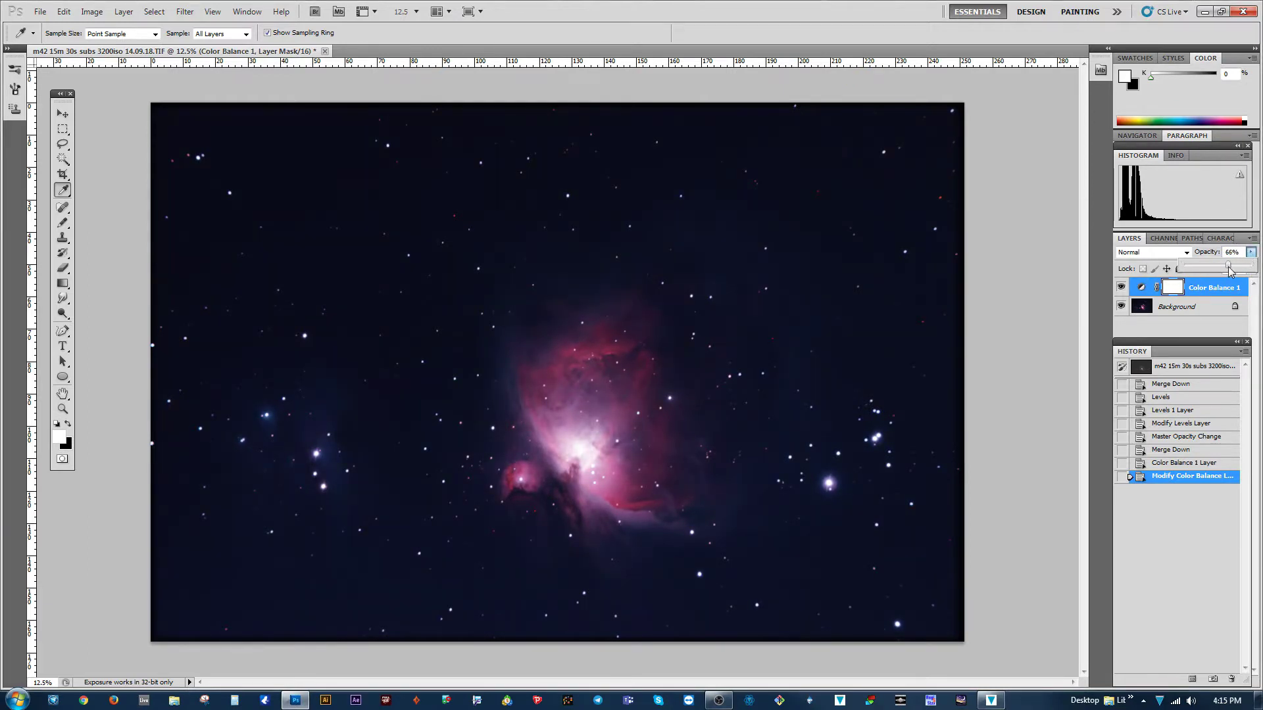
right_click(1184, 300)
click(1103, 417)
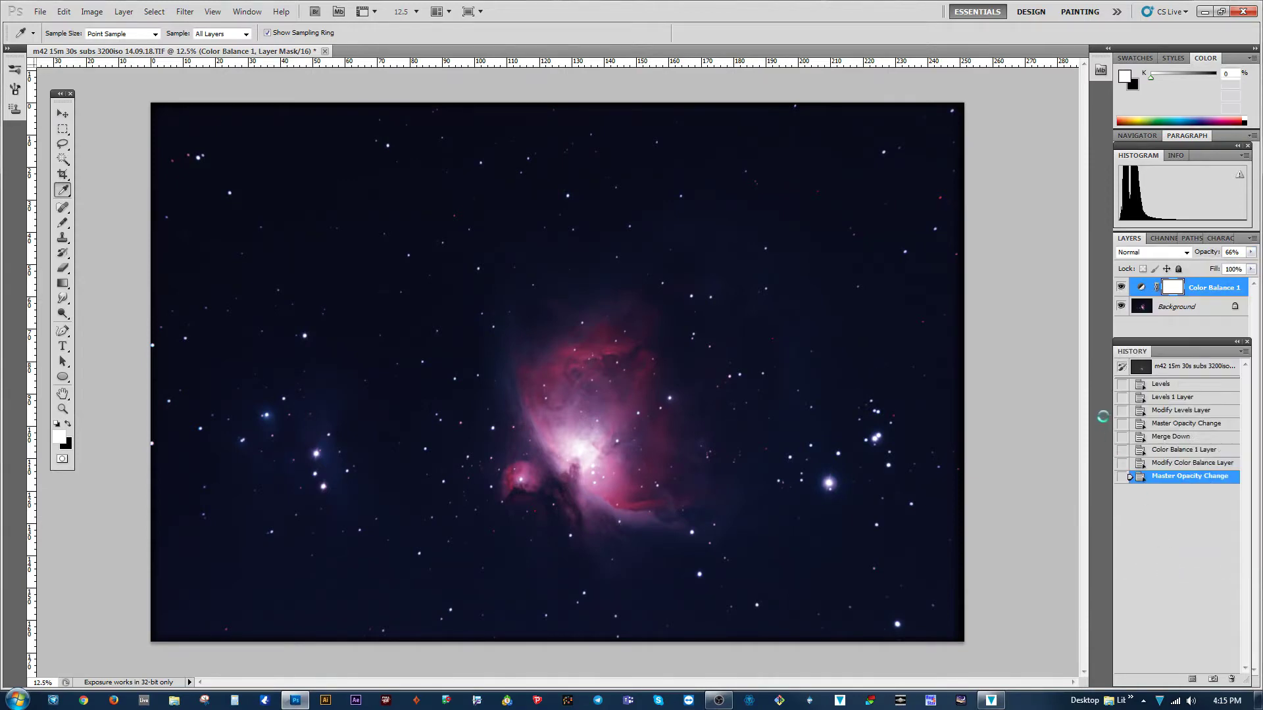
scroll(626, 471, up, 1)
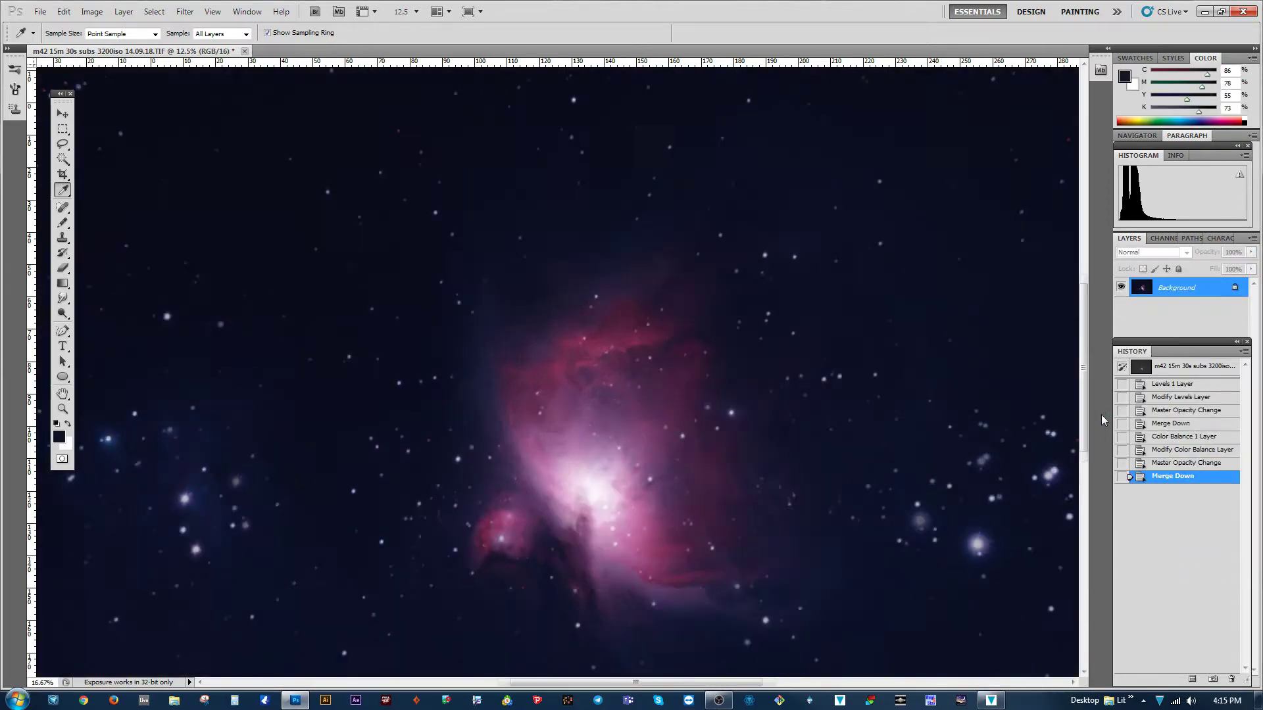
- Gently lift the Blue channel curve in the shadows with points near input 26 and 48
scroll(627, 471, up, 1)
scroll(626, 471, up, 1)
scroll(458, 163, down, 1)
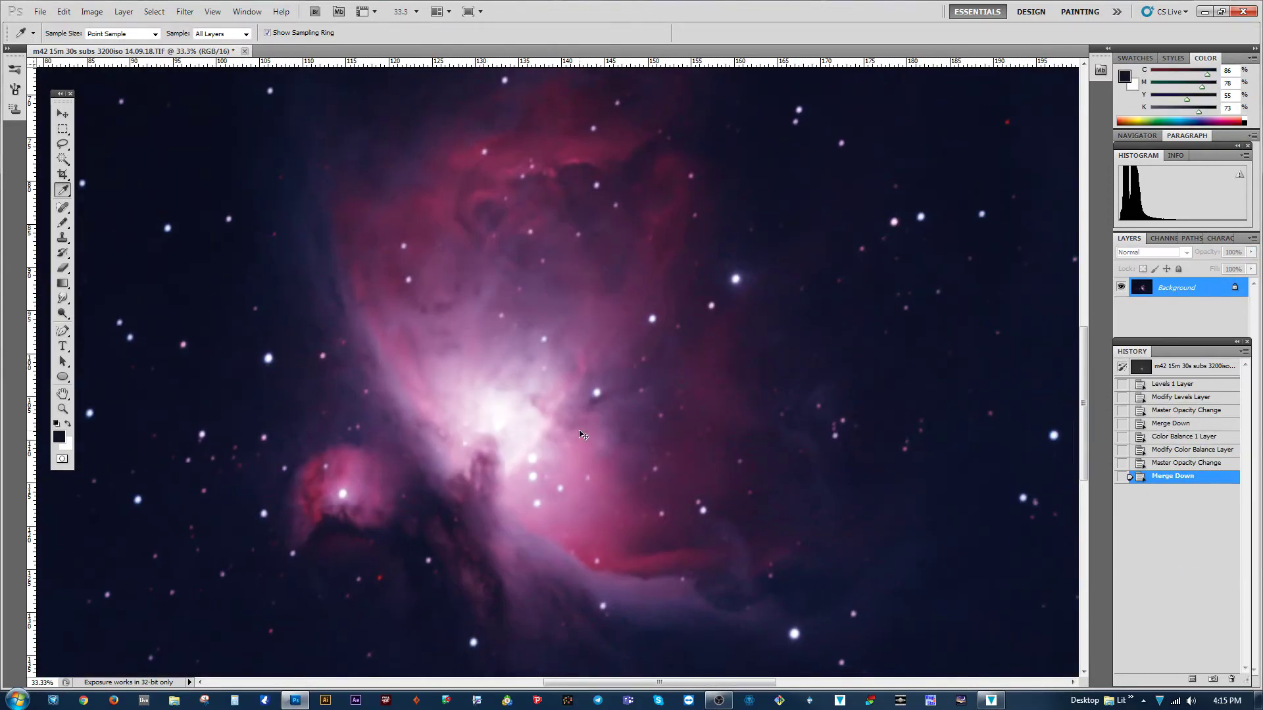
scroll(592, 368, down, 1)
scroll(742, 575, down, 1)
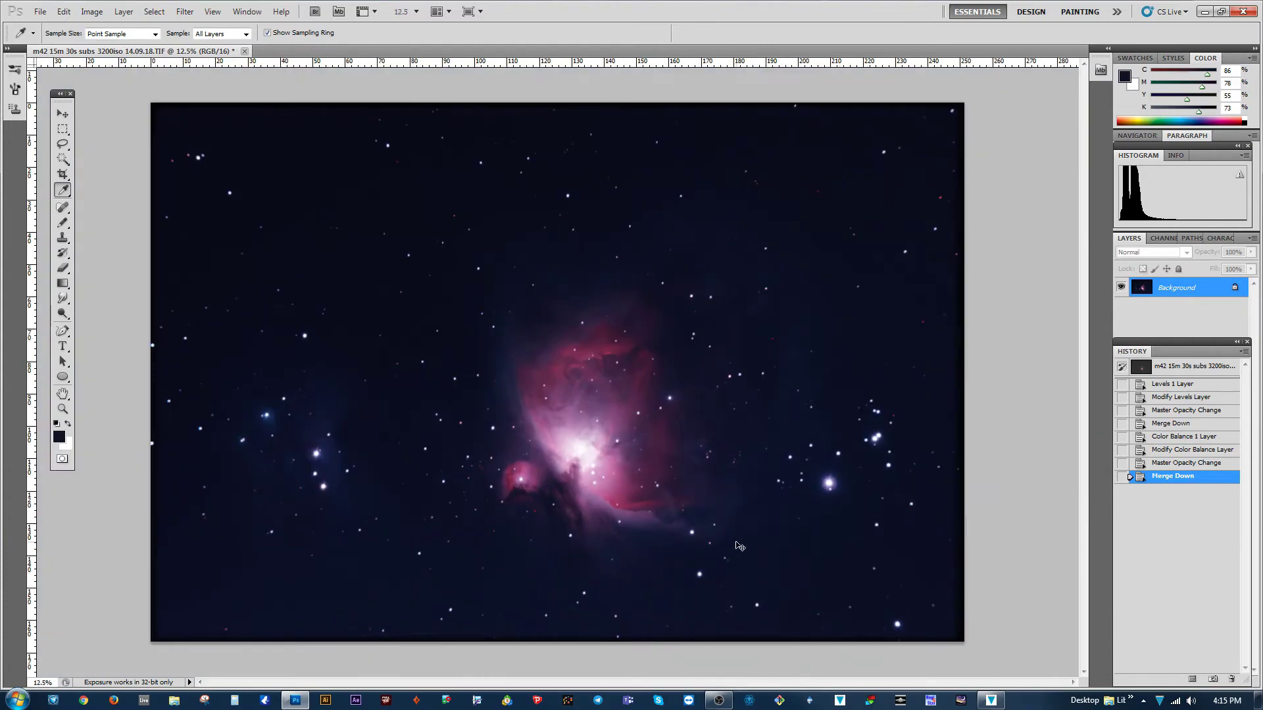
key(ctrl+m)
click(917, 202)
click(882, 243)
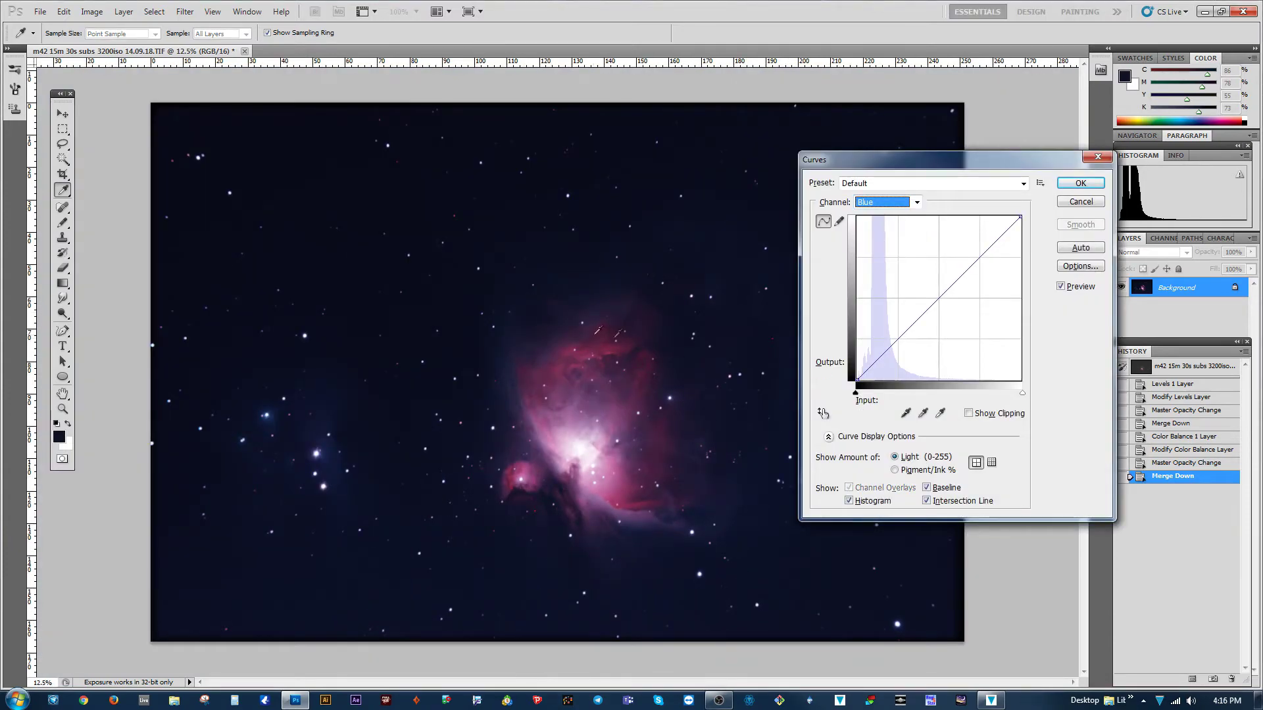
drag(890, 347, 887, 339)
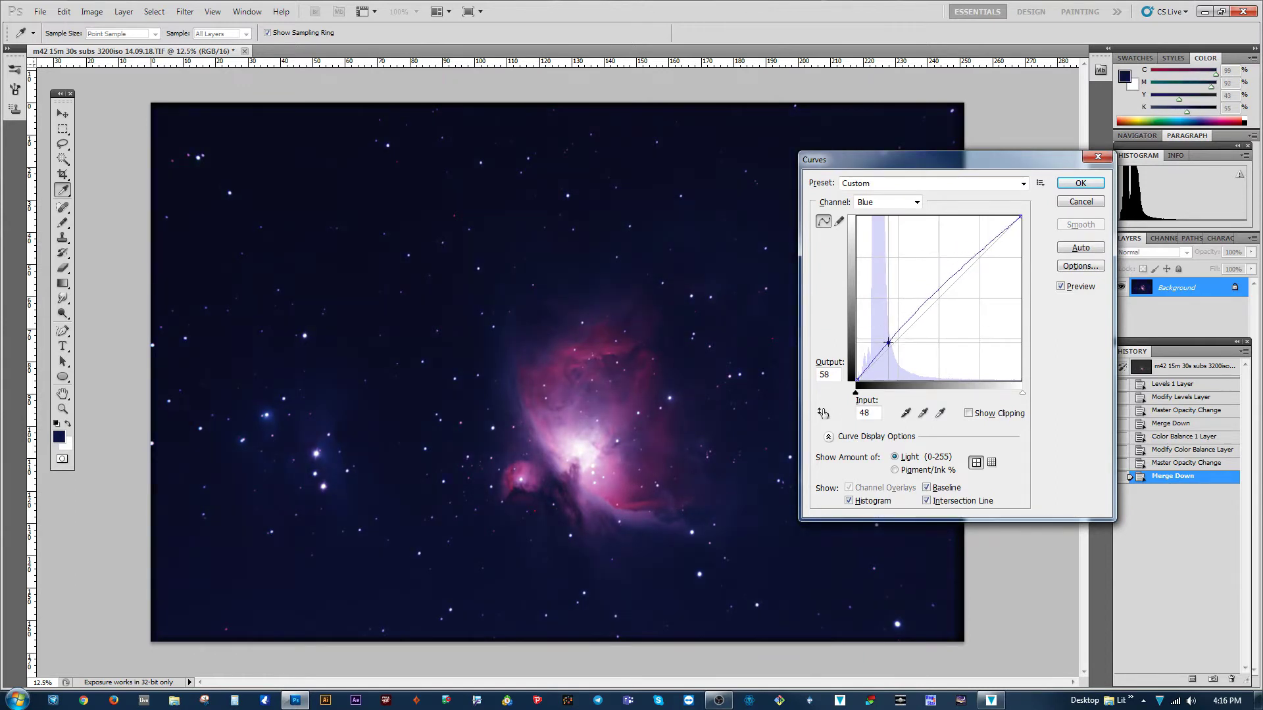
drag(887, 339, 889, 343)
click(873, 363)
click(1079, 184)
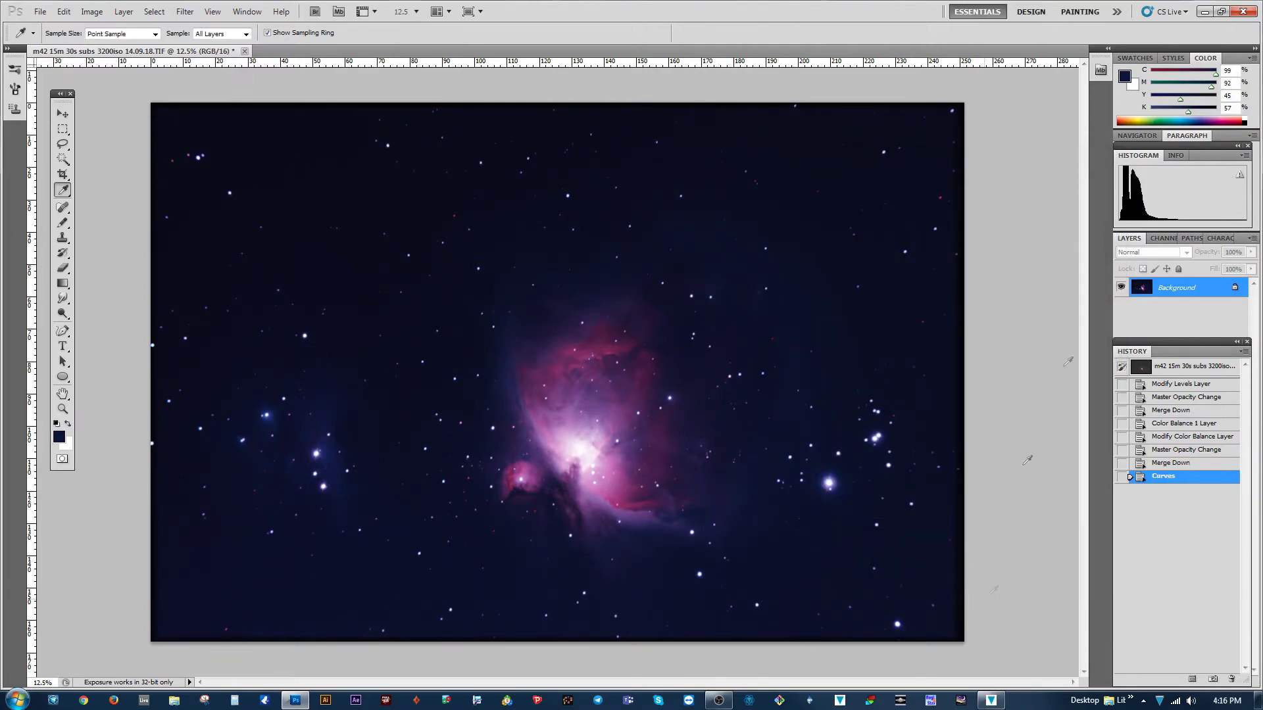
- Step backward and forward to compare the sky before and after the curve
click(63, 11)
click(72, 50)
click(63, 11)
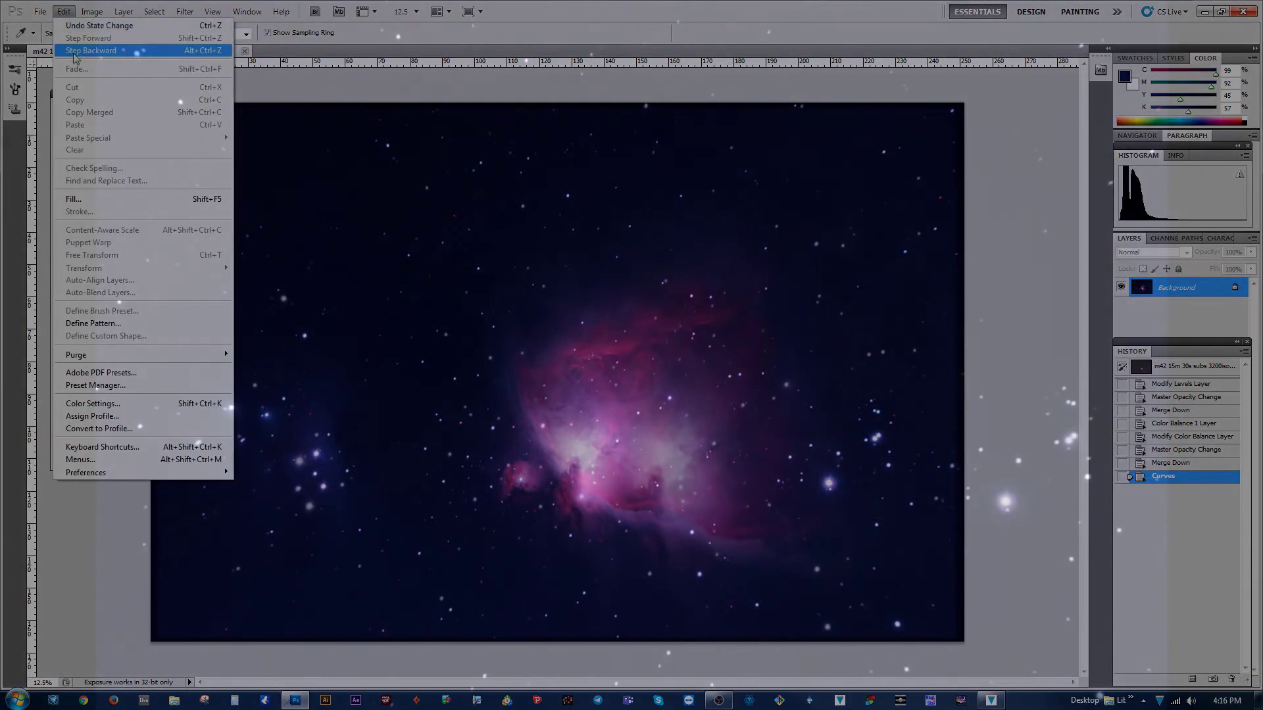